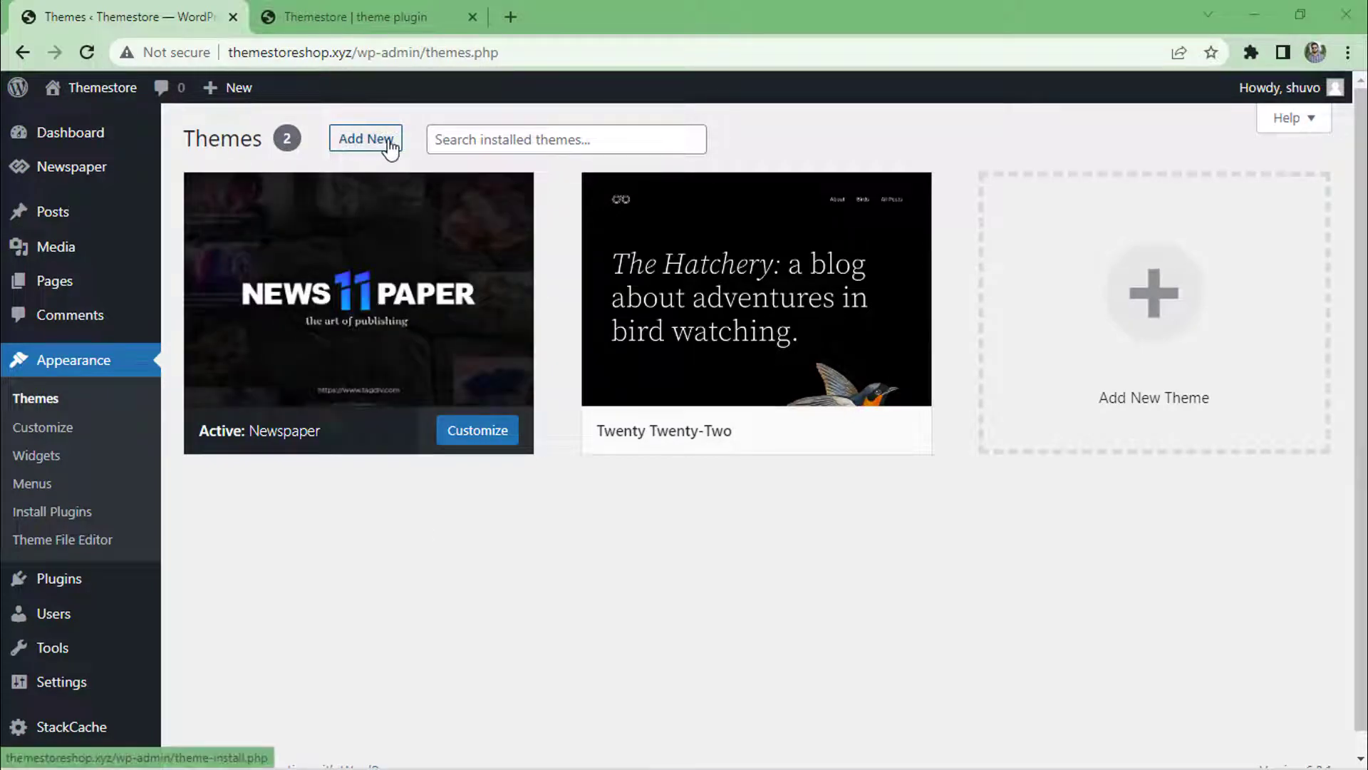
click(391, 148)
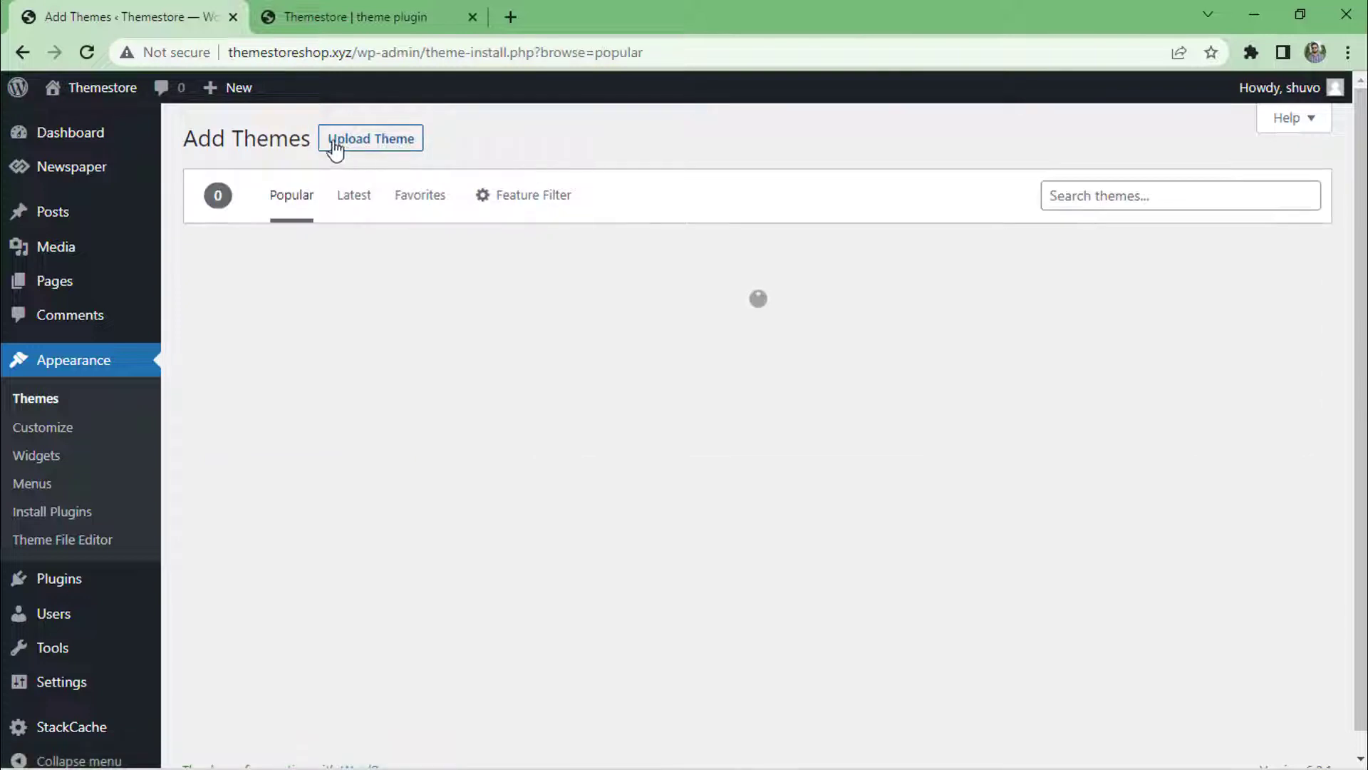
click(399, 141)
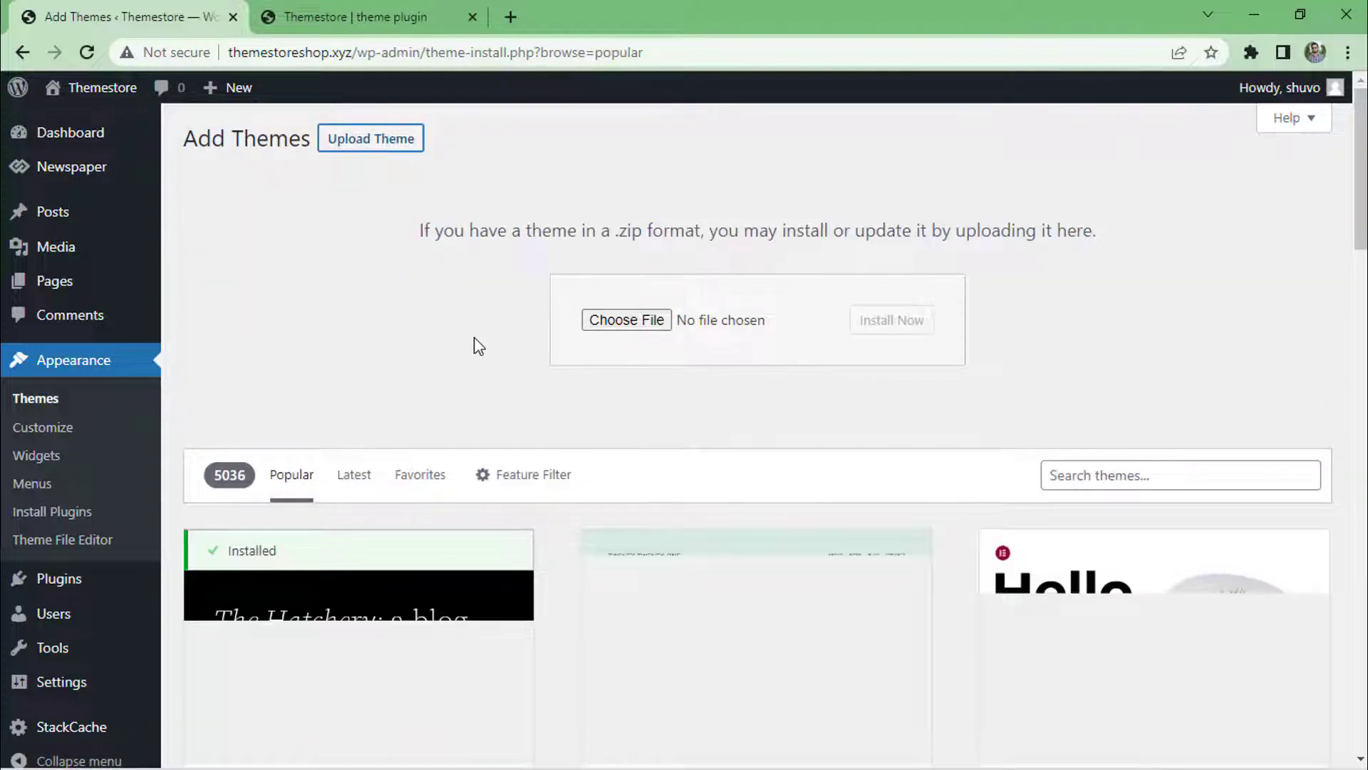
click(627, 320)
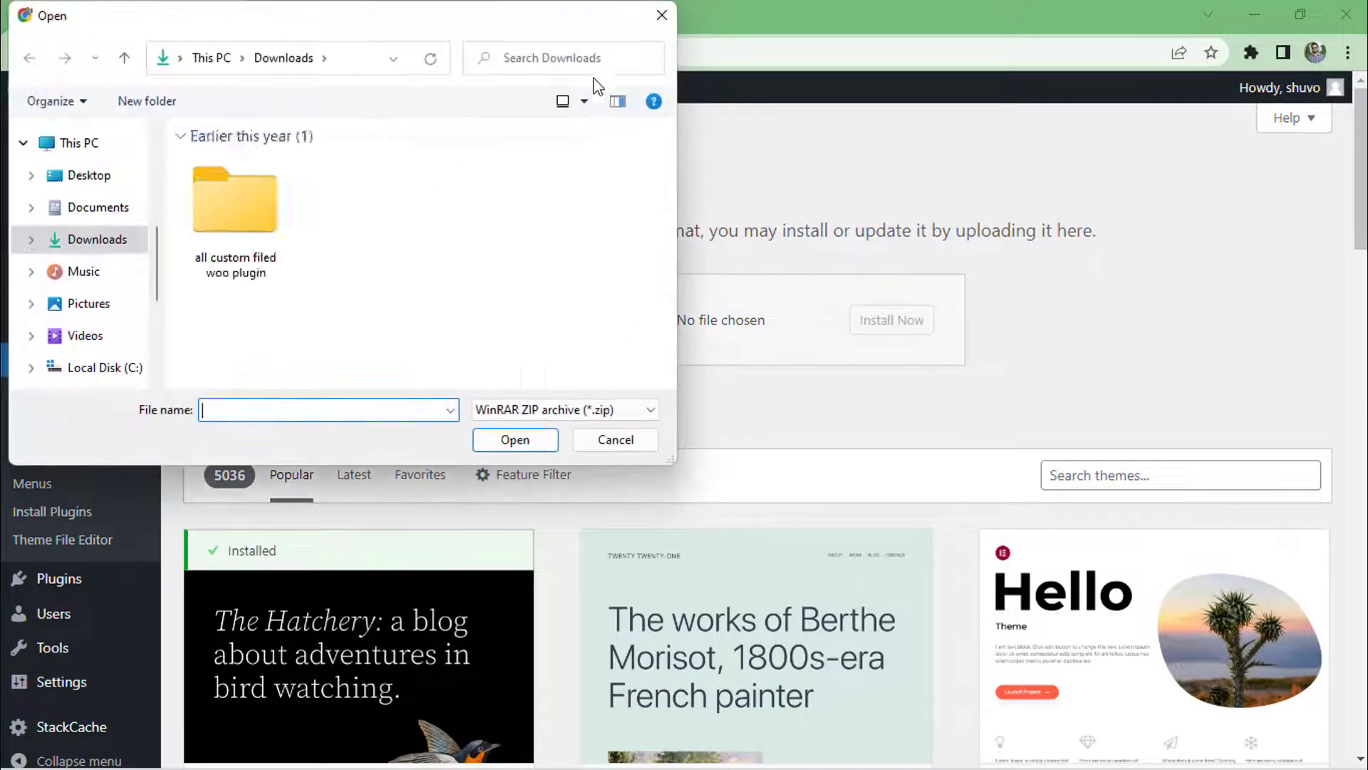
click(662, 15)
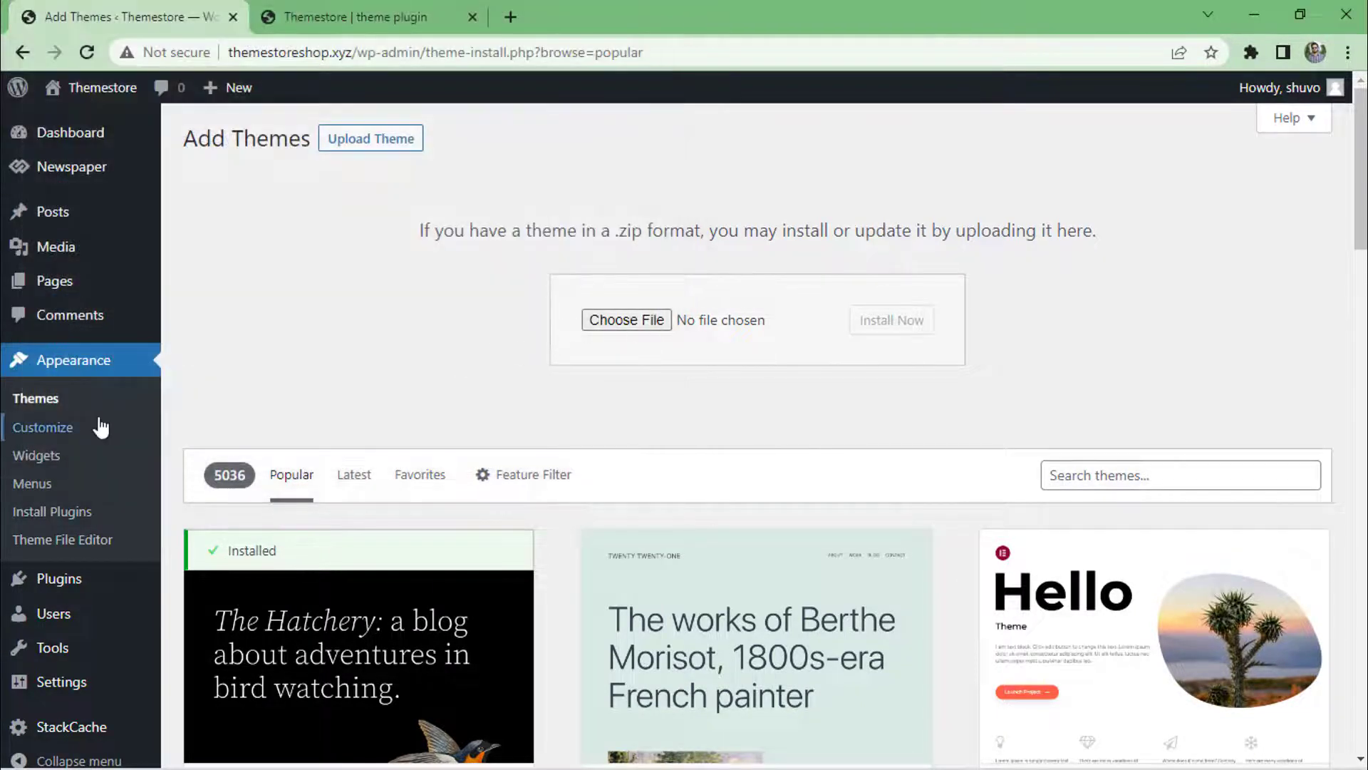
click(44, 399)
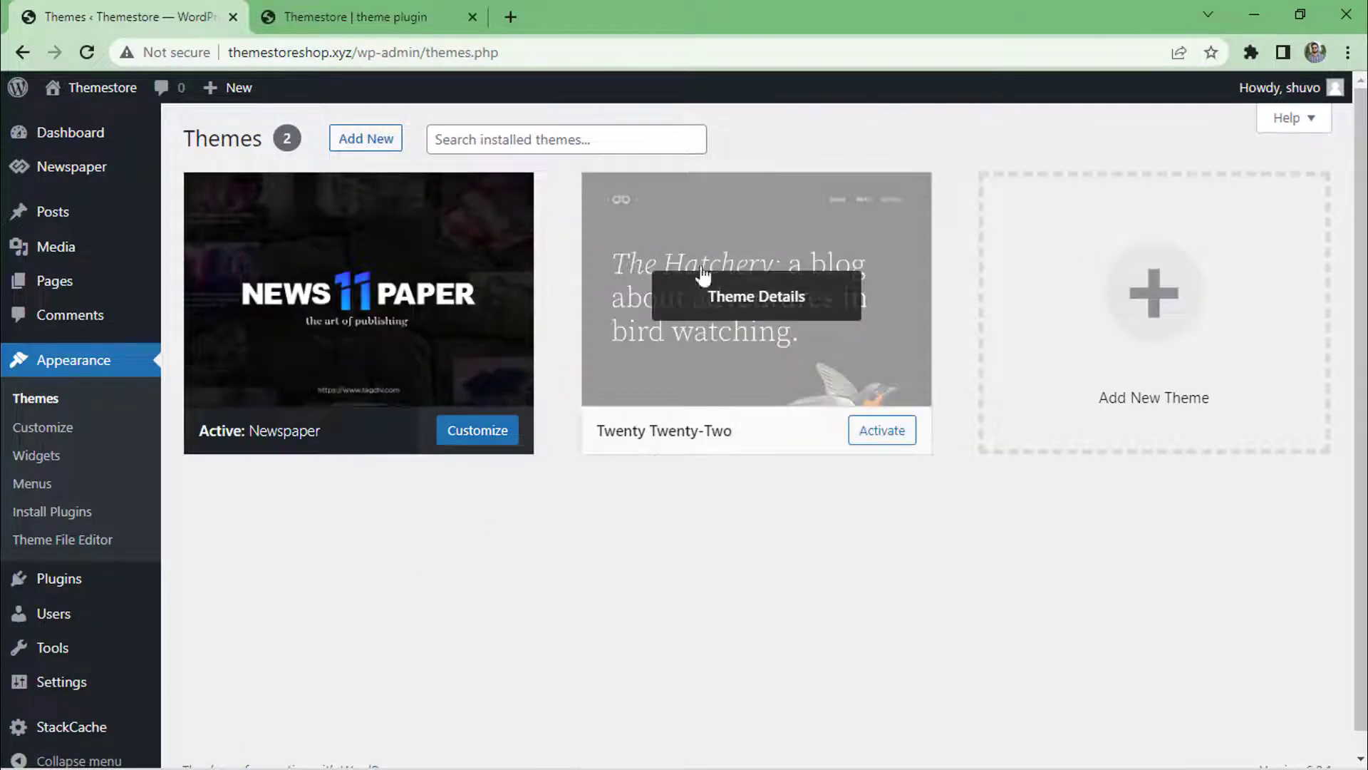
- Open the details of the active Newspaper theme and go to its required plugins list
click(457, 335)
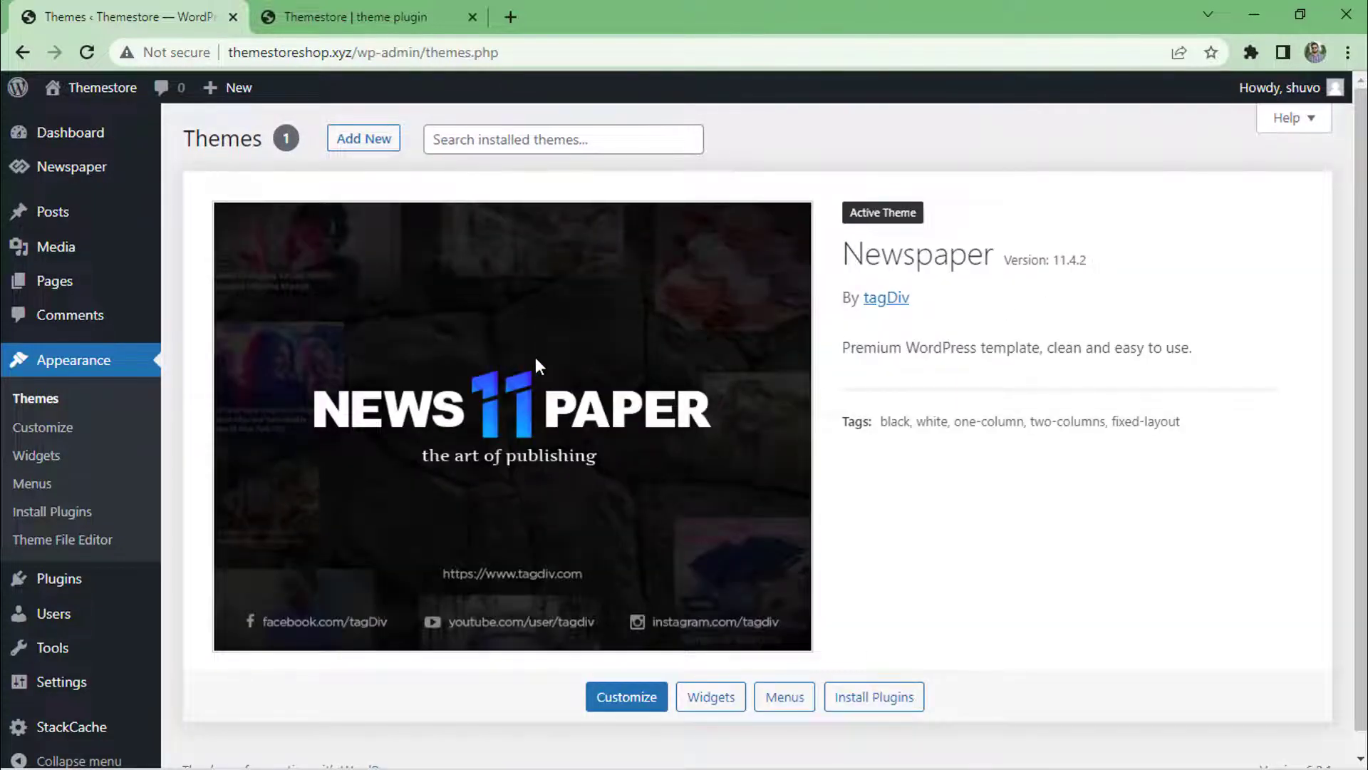
scroll(536, 360, down, 1)
scroll(187, 379, up, 1)
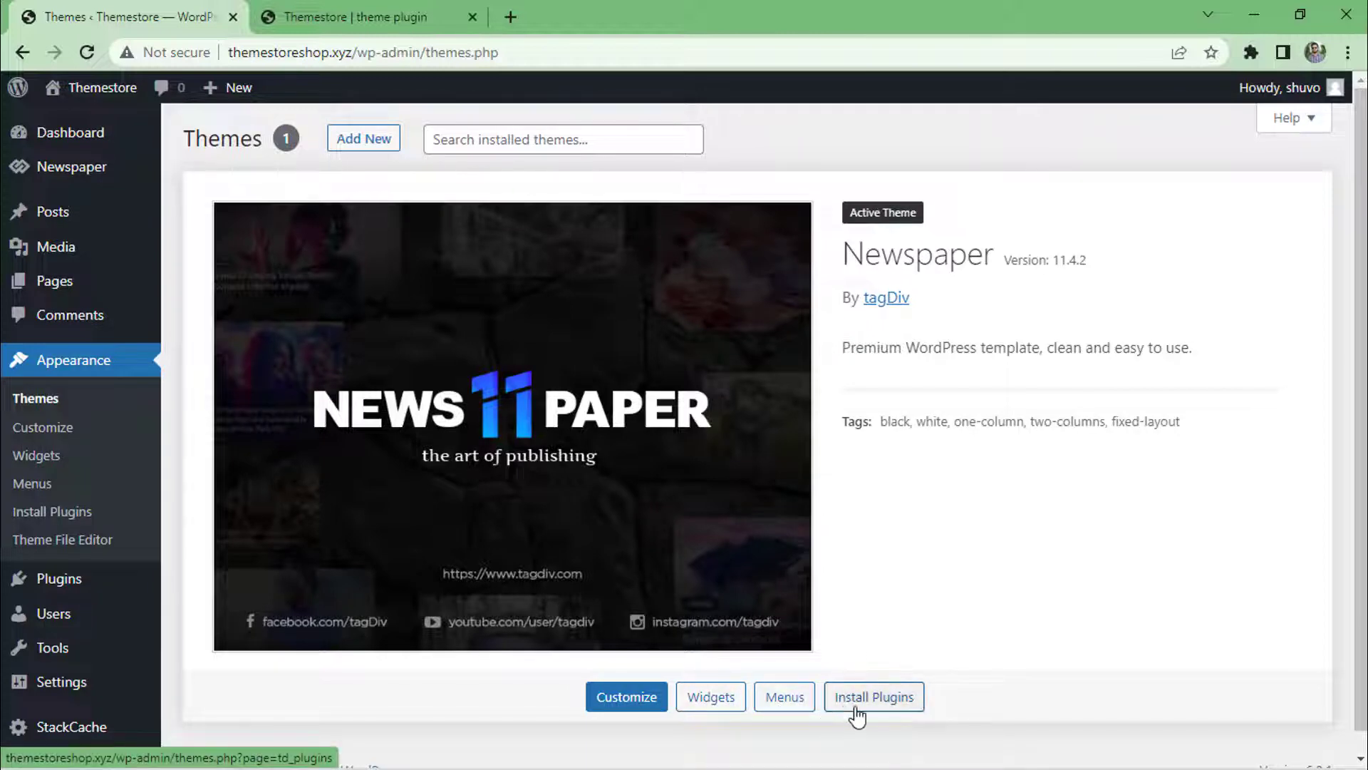
click(900, 707)
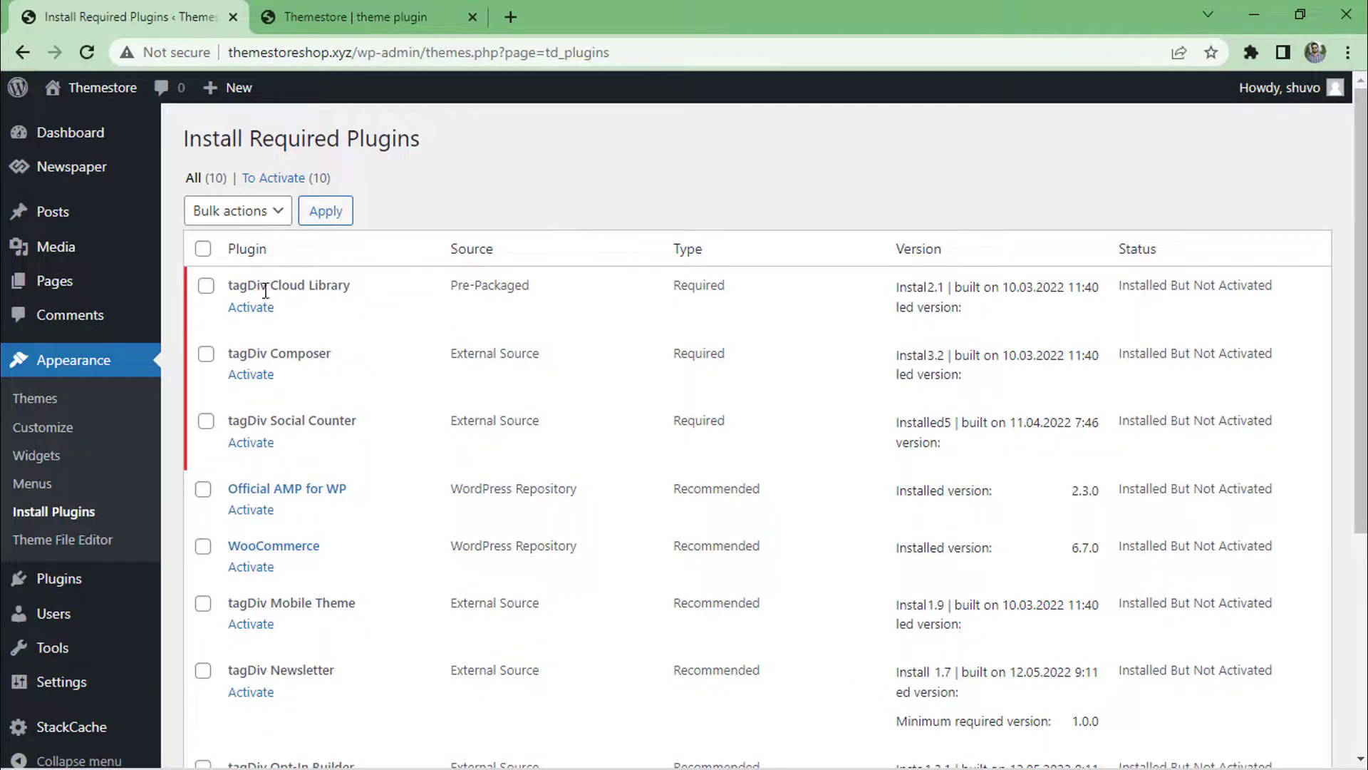
- Select all plugins in the required plugins list and activate them with a bulk action
scroll(280, 290, down, 5)
scroll(279, 289, up, 5)
scroll(279, 289, down, 4)
scroll(280, 289, up, 5)
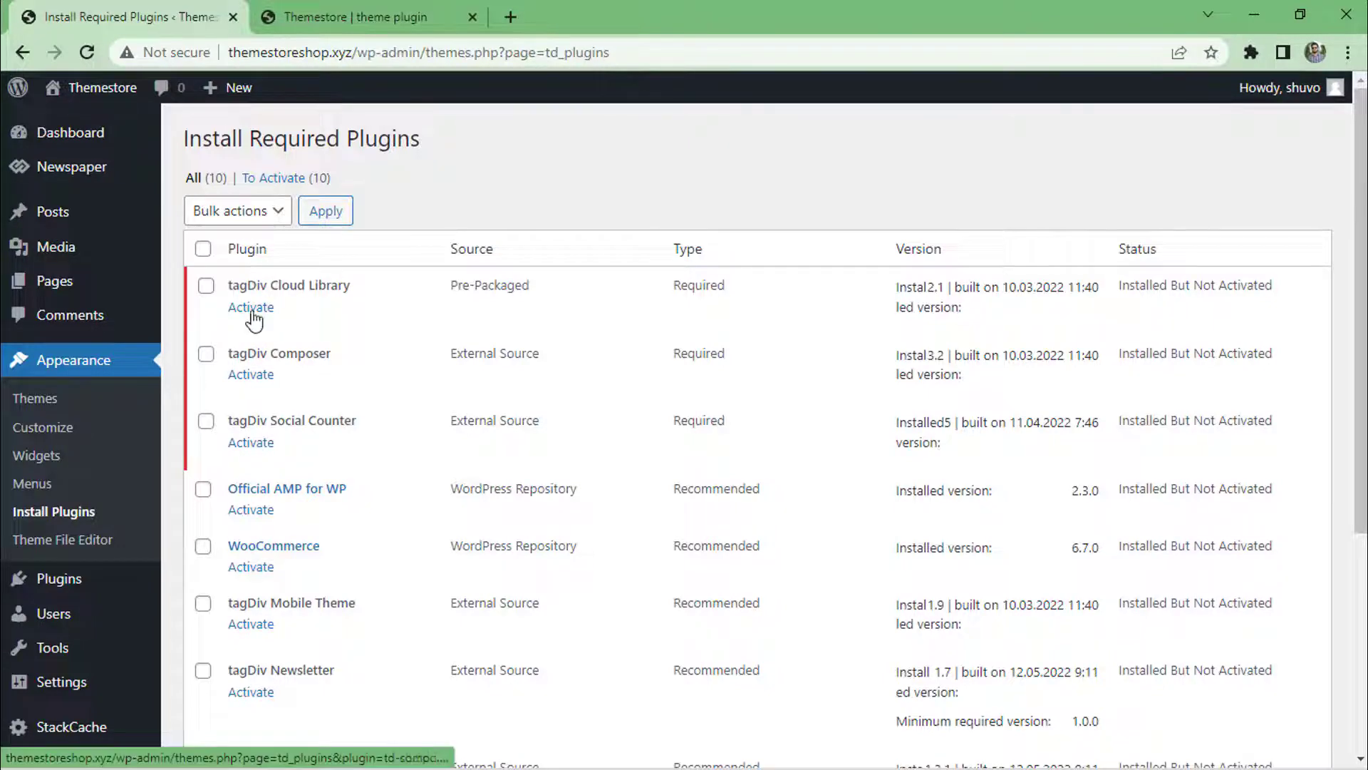
click(207, 212)
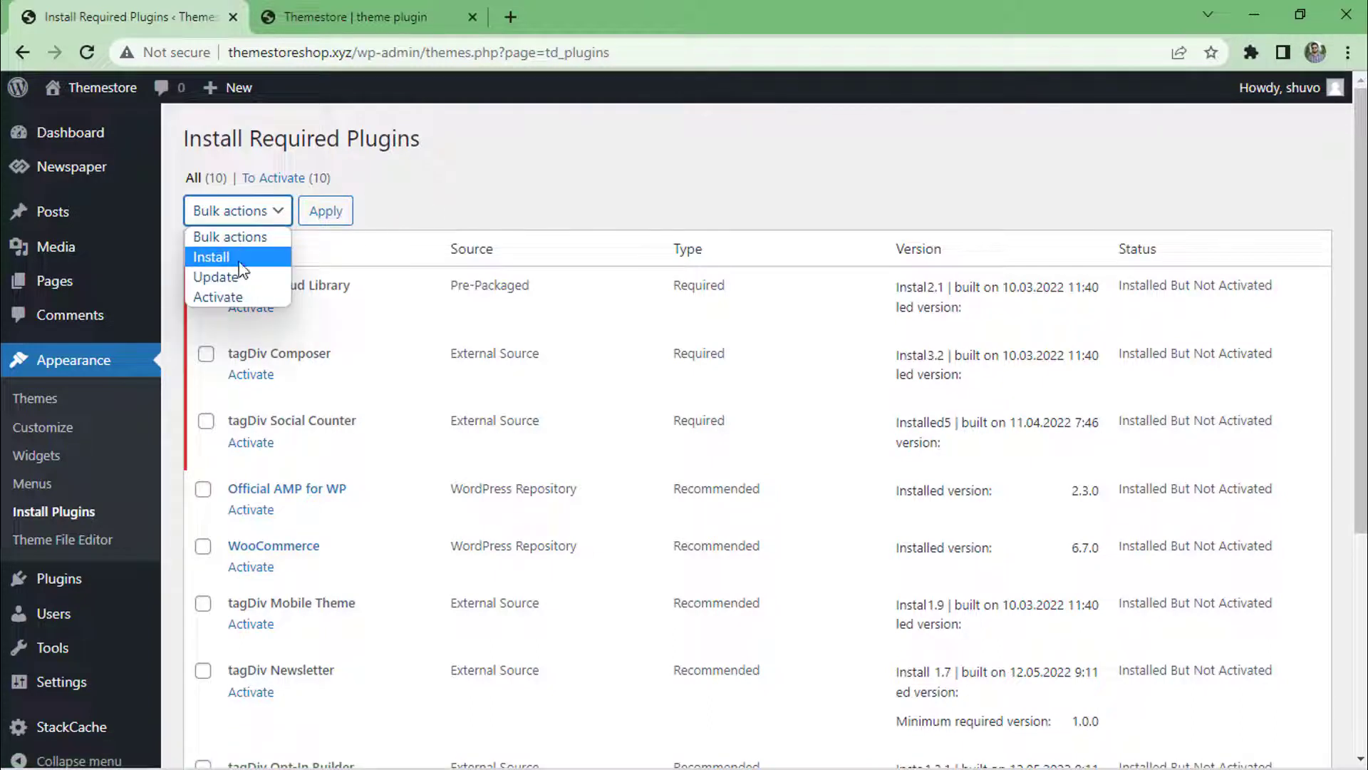
click(297, 250)
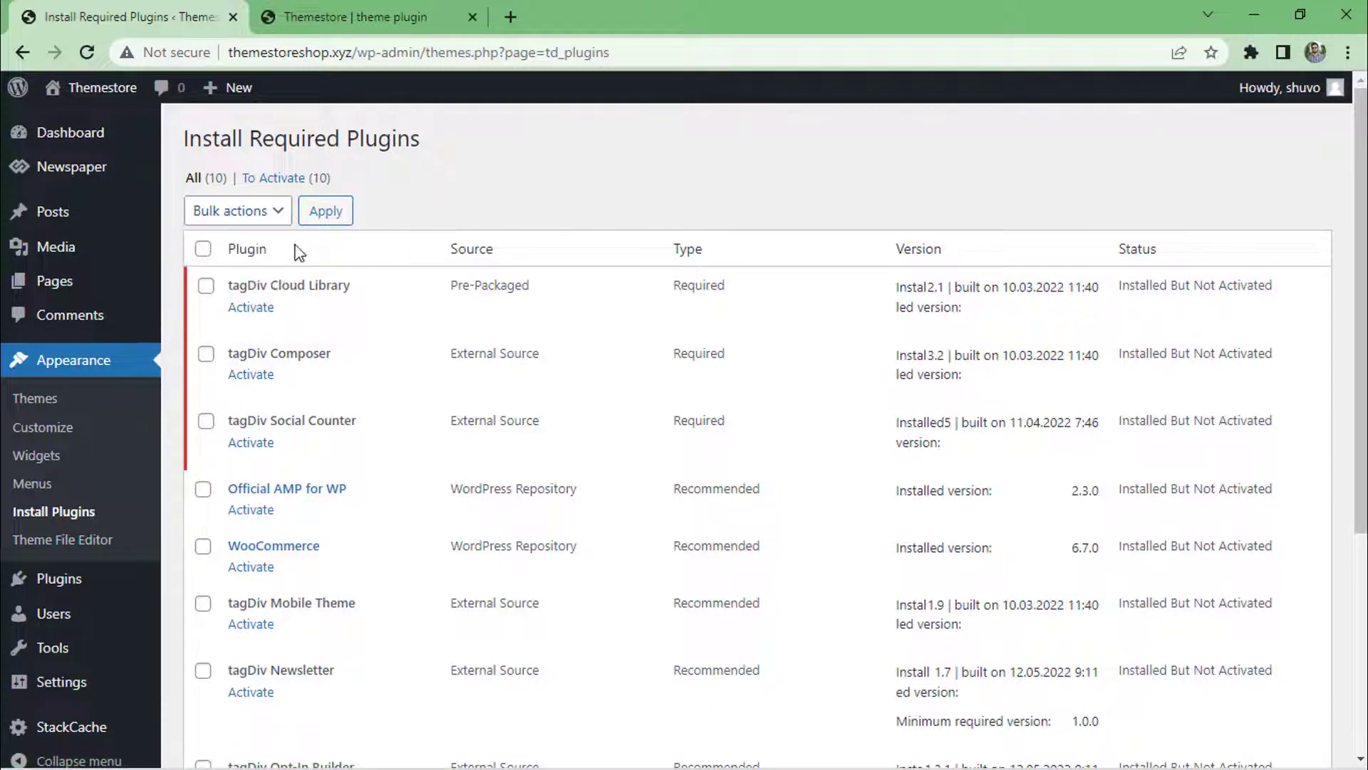
click(203, 250)
click(234, 213)
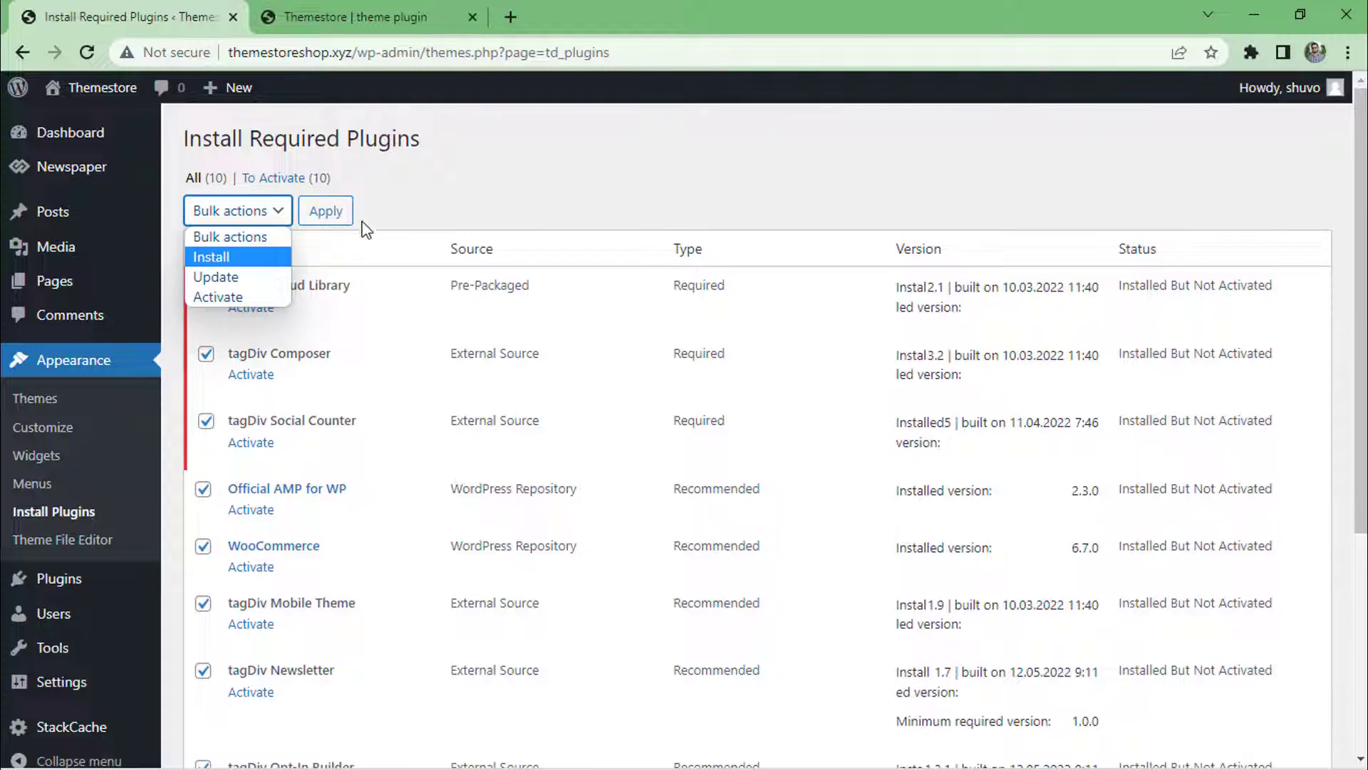
click(283, 256)
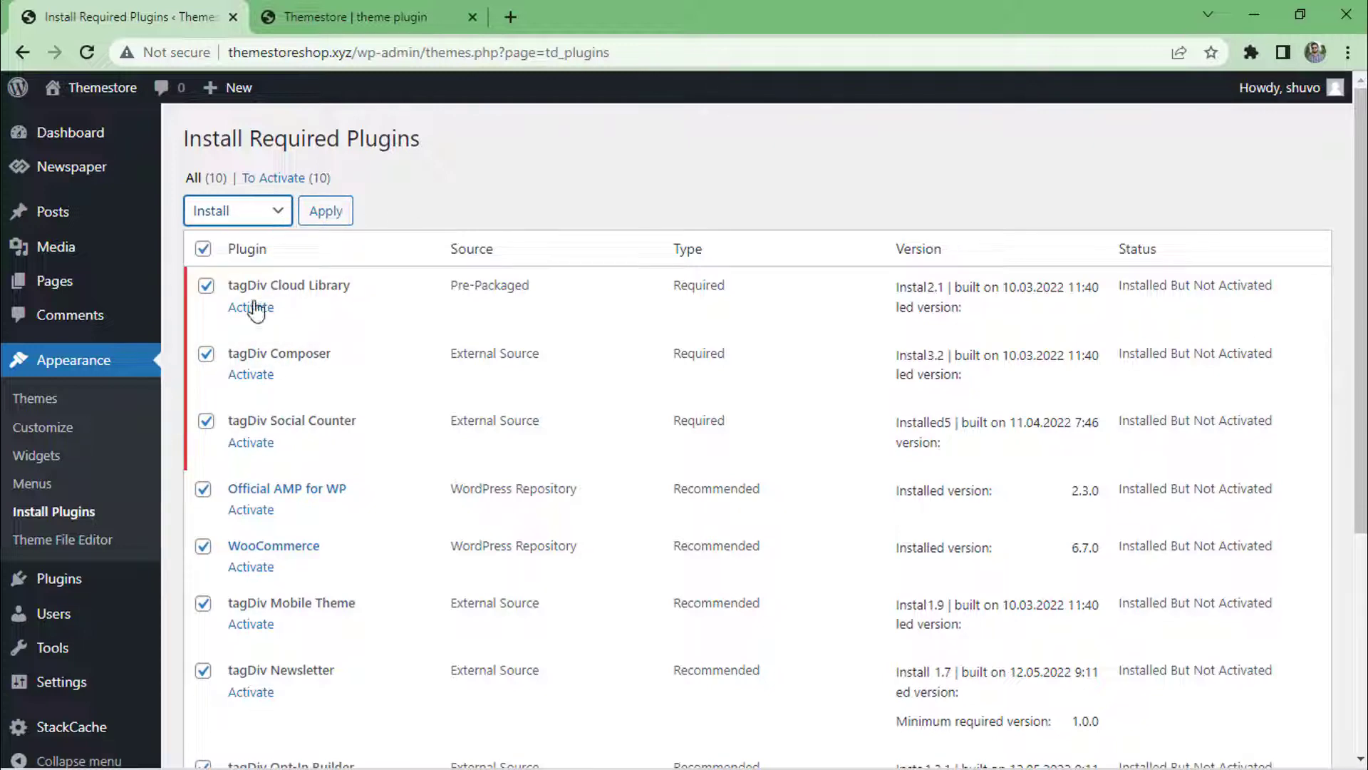
click(238, 218)
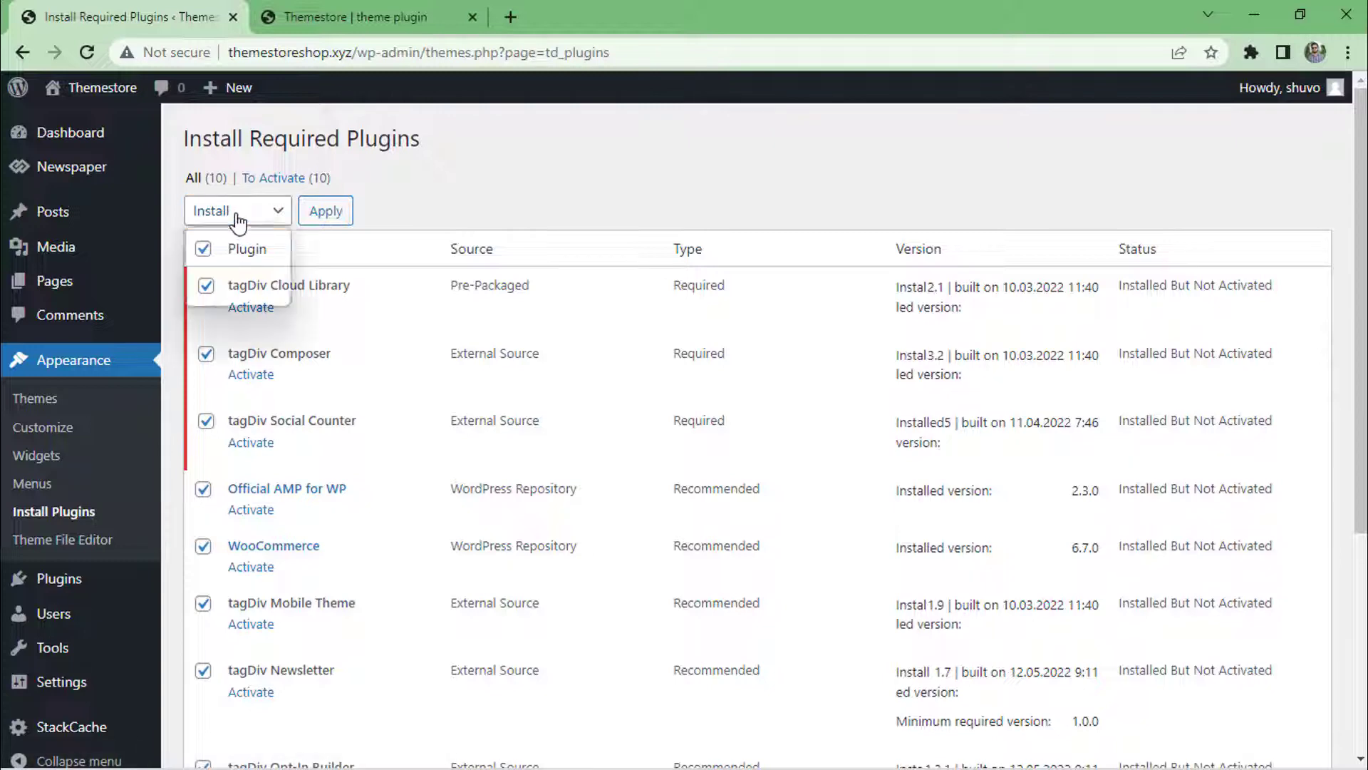
click(252, 297)
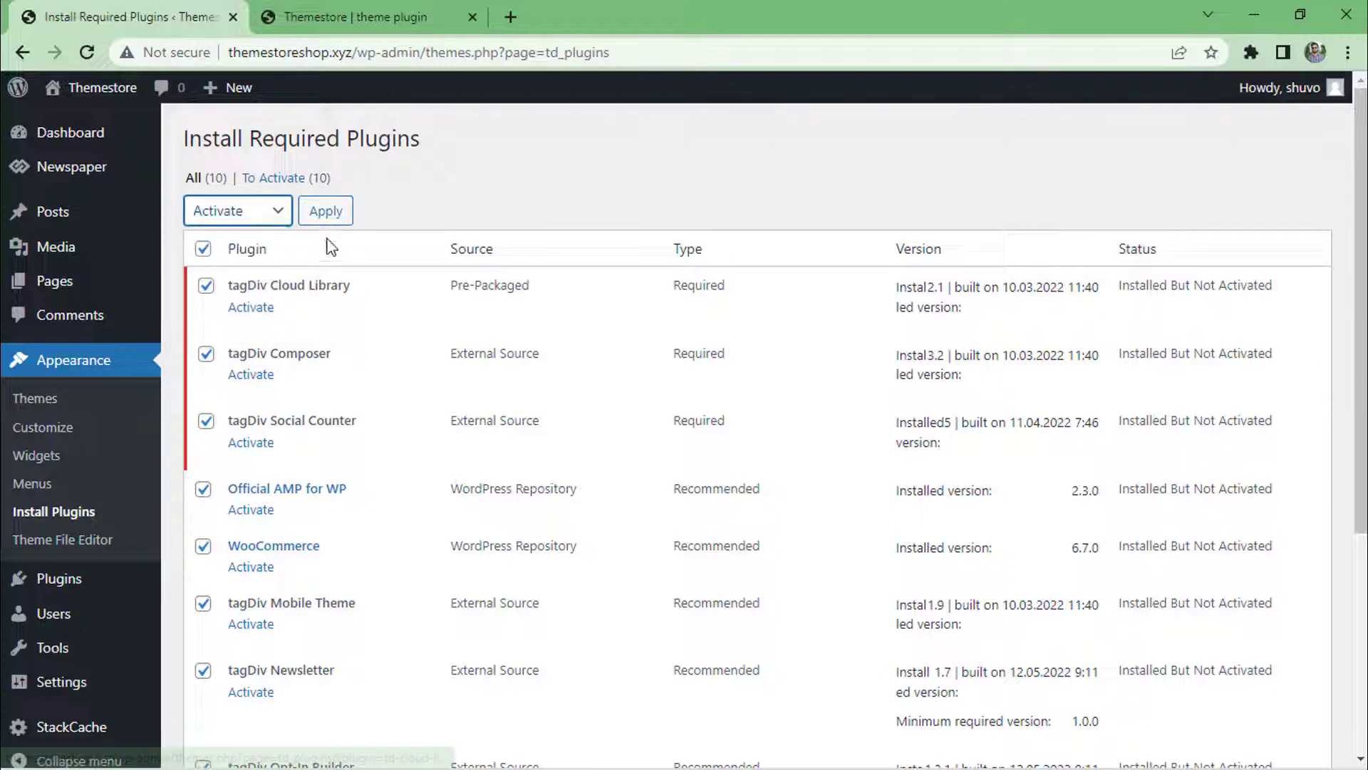
click(329, 213)
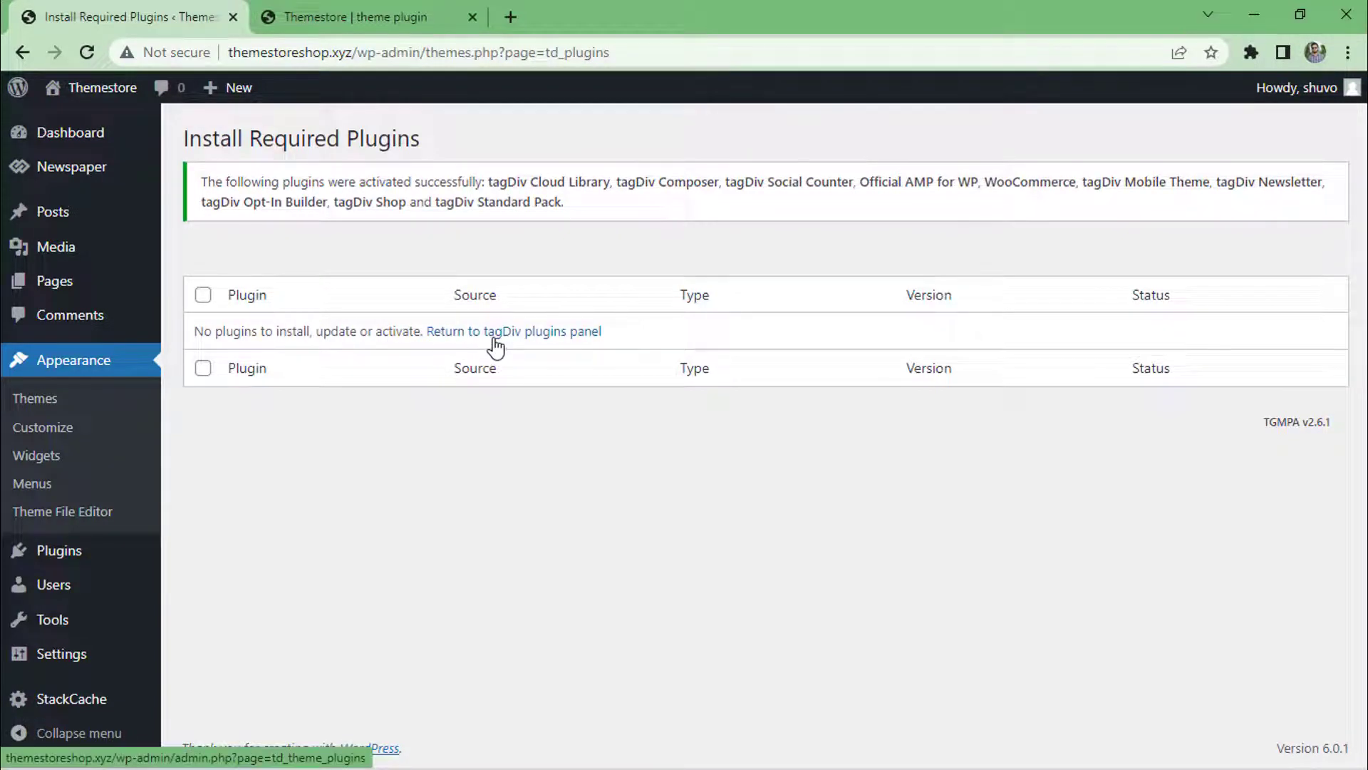
- Return to the tagDiv plugins panel and review the activation status of the premium plugins
click(591, 339)
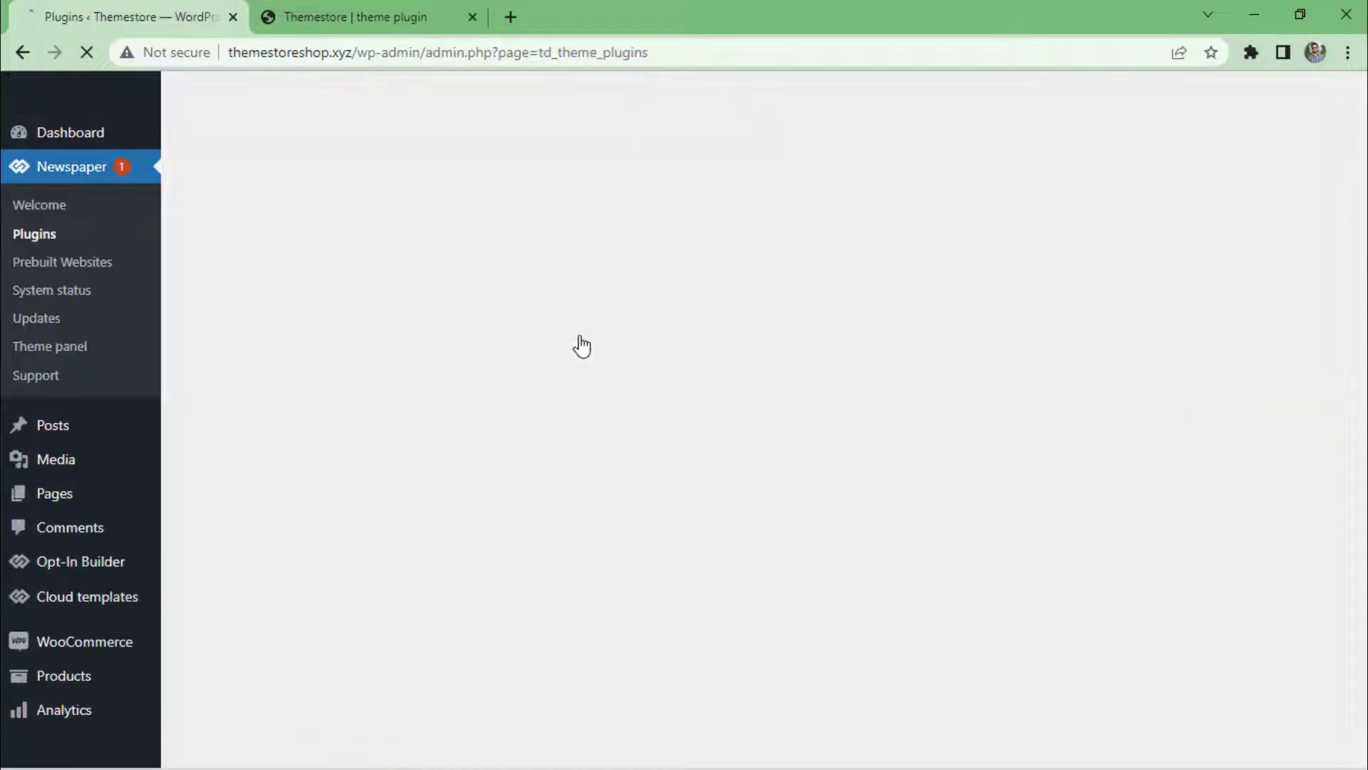
scroll(543, 318, down, 4)
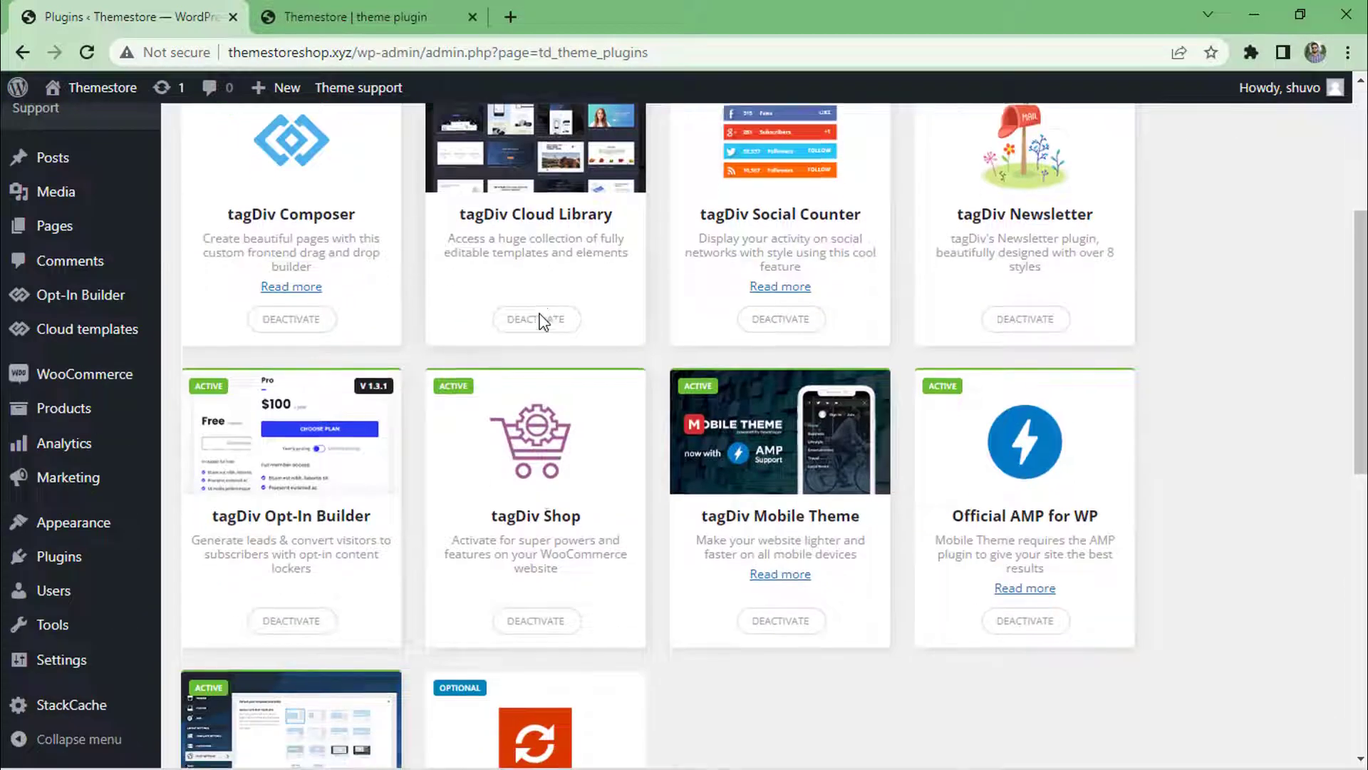
scroll(543, 318, down, 2)
scroll(544, 311, up, 6)
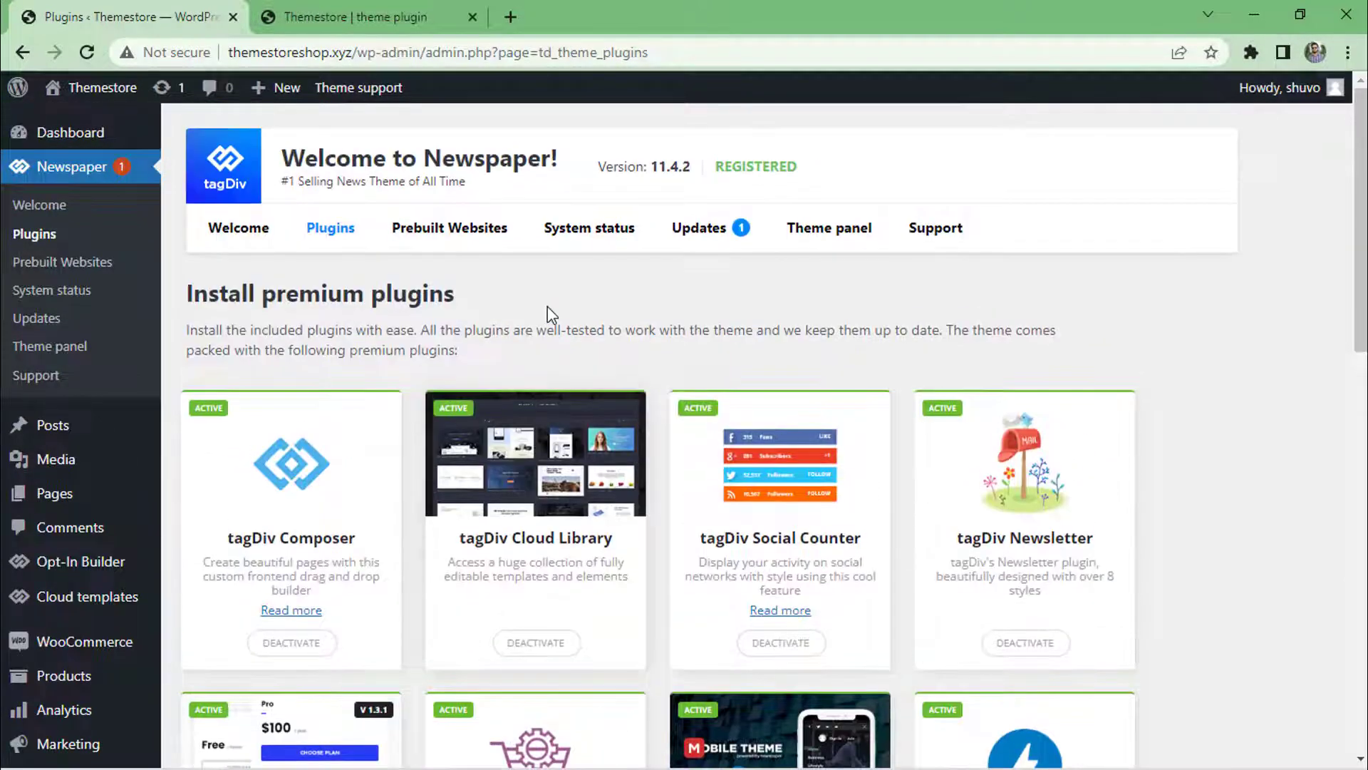
scroll(549, 309, down, 10)
scroll(549, 310, up, 5)
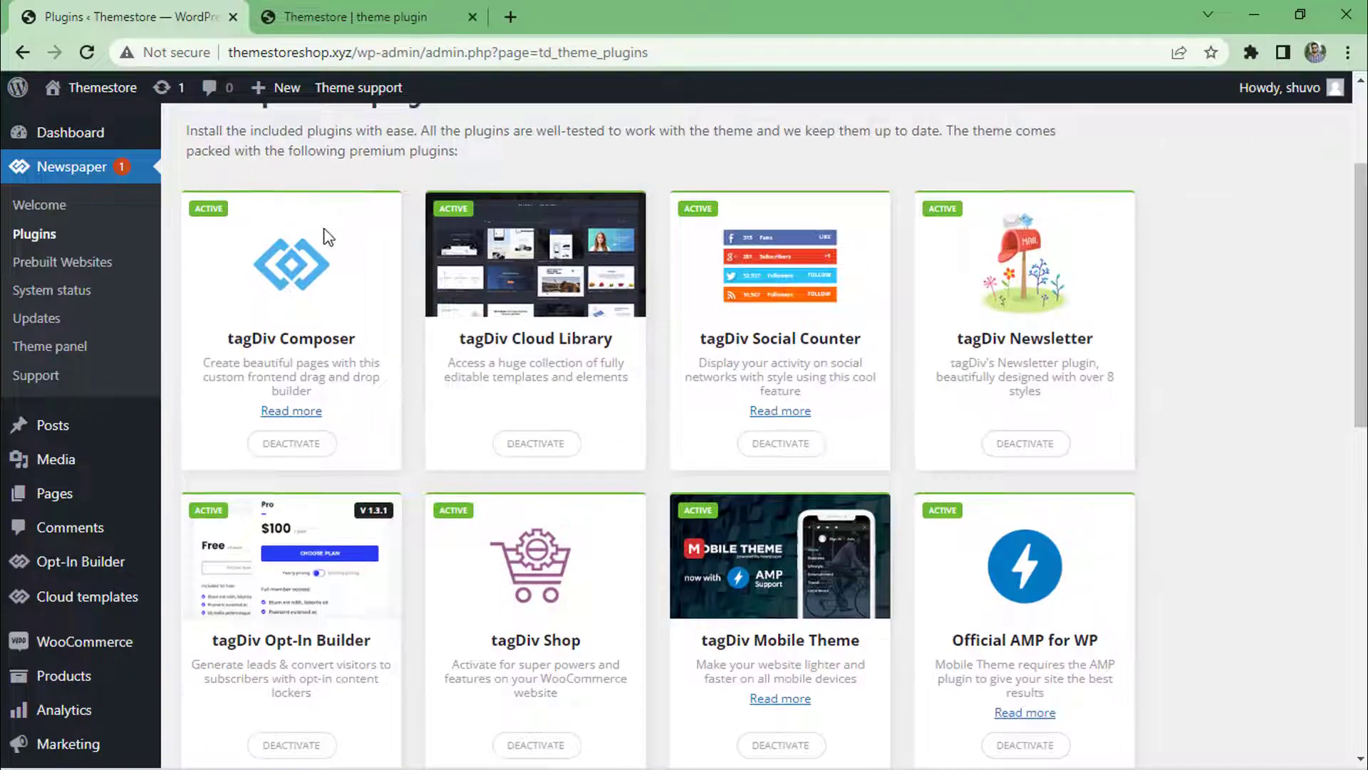
scroll(325, 237, up, 3)
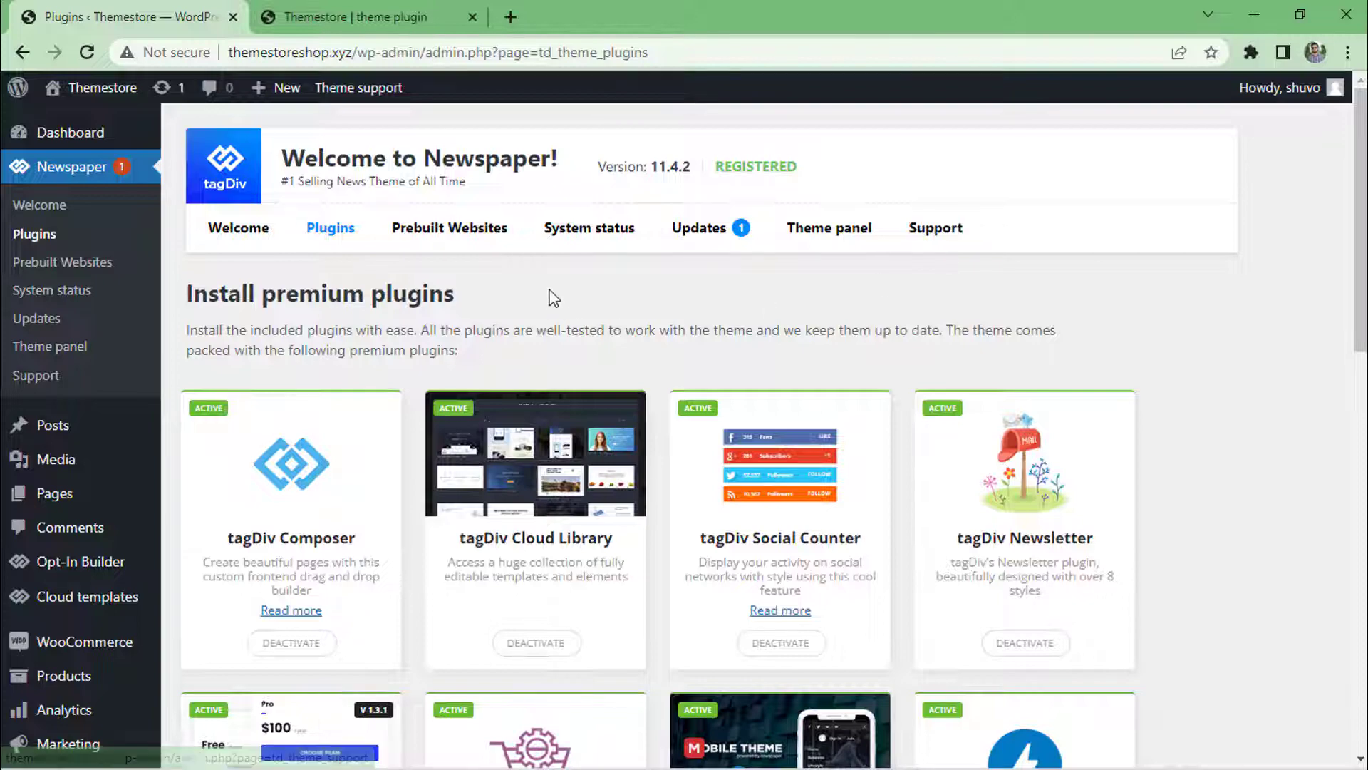
scroll(549, 292, down, 8)
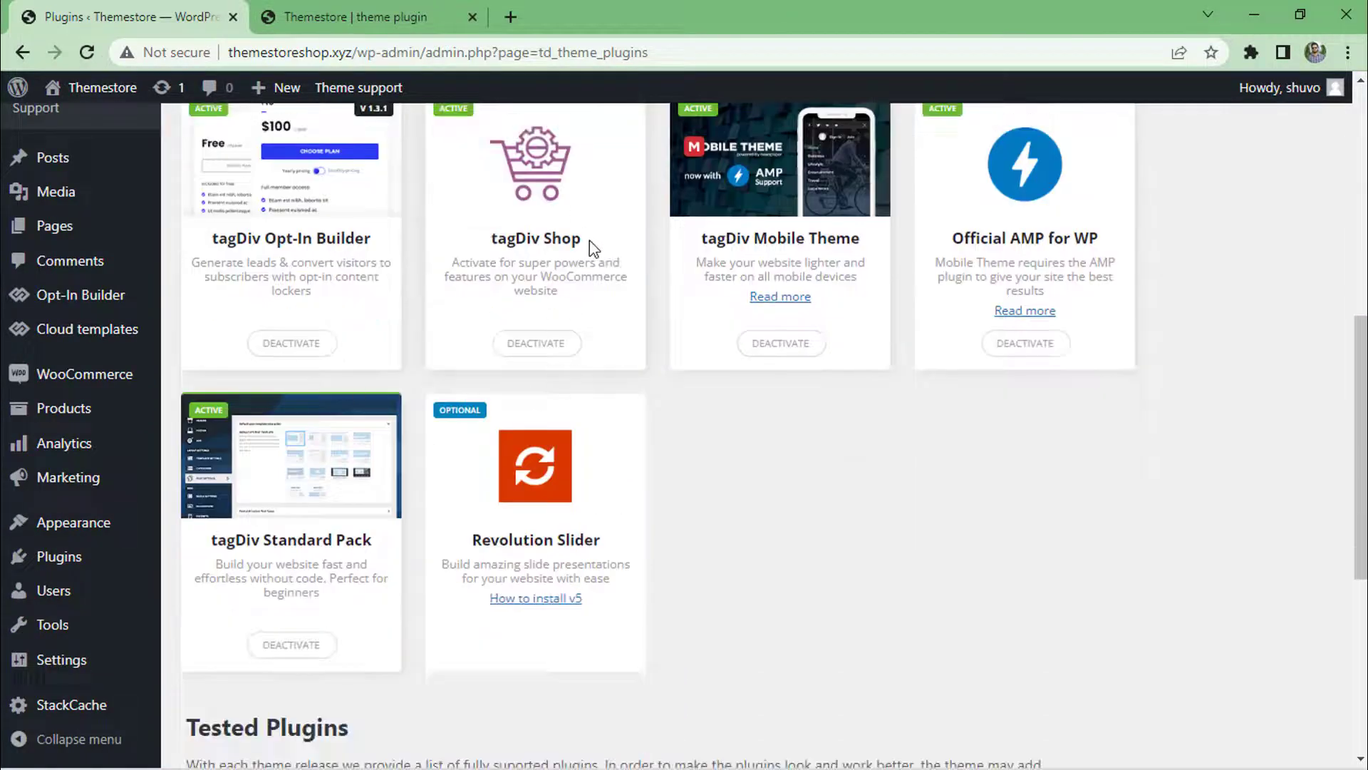
scroll(588, 241, up, 7)
scroll(596, 241, up, 2)
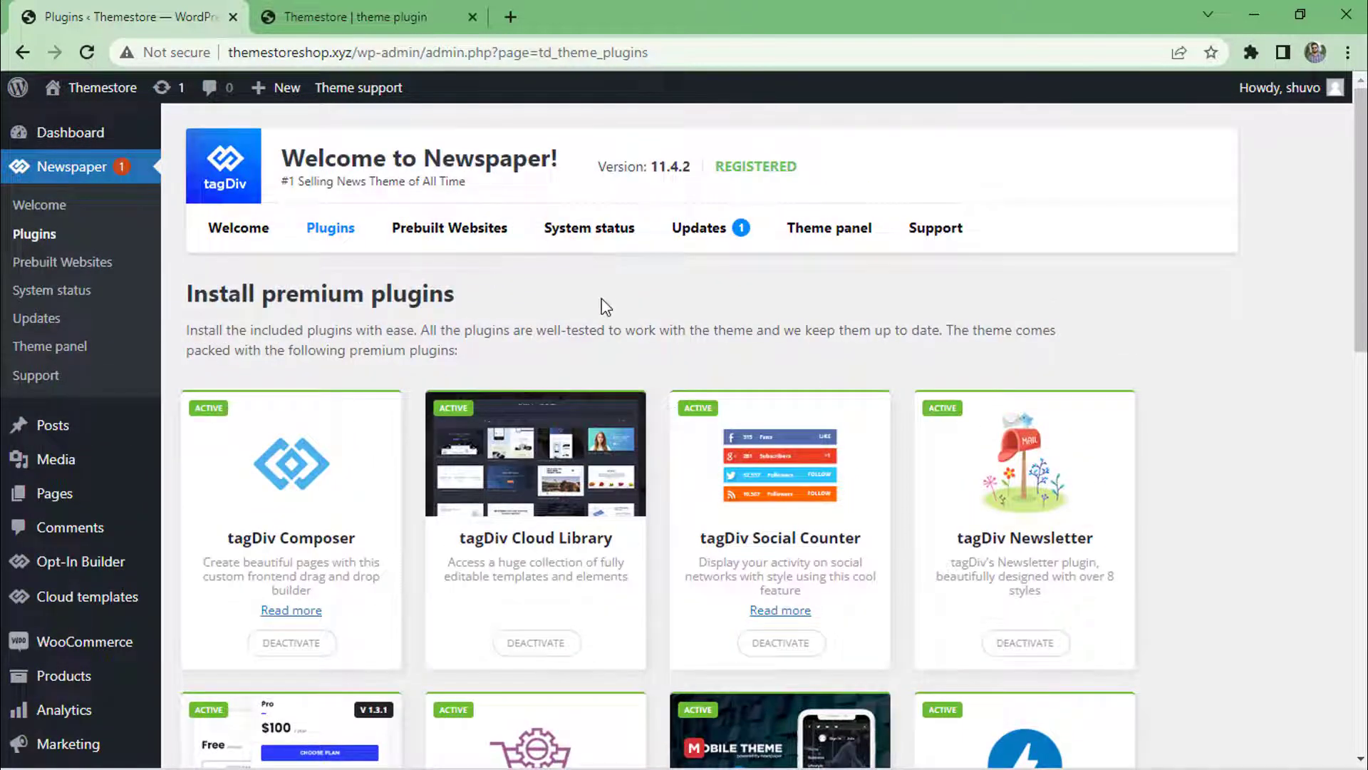
- Open the Newspaper theme's Prebuilt Websites page and browse the installation options and popular demo templates
click(462, 242)
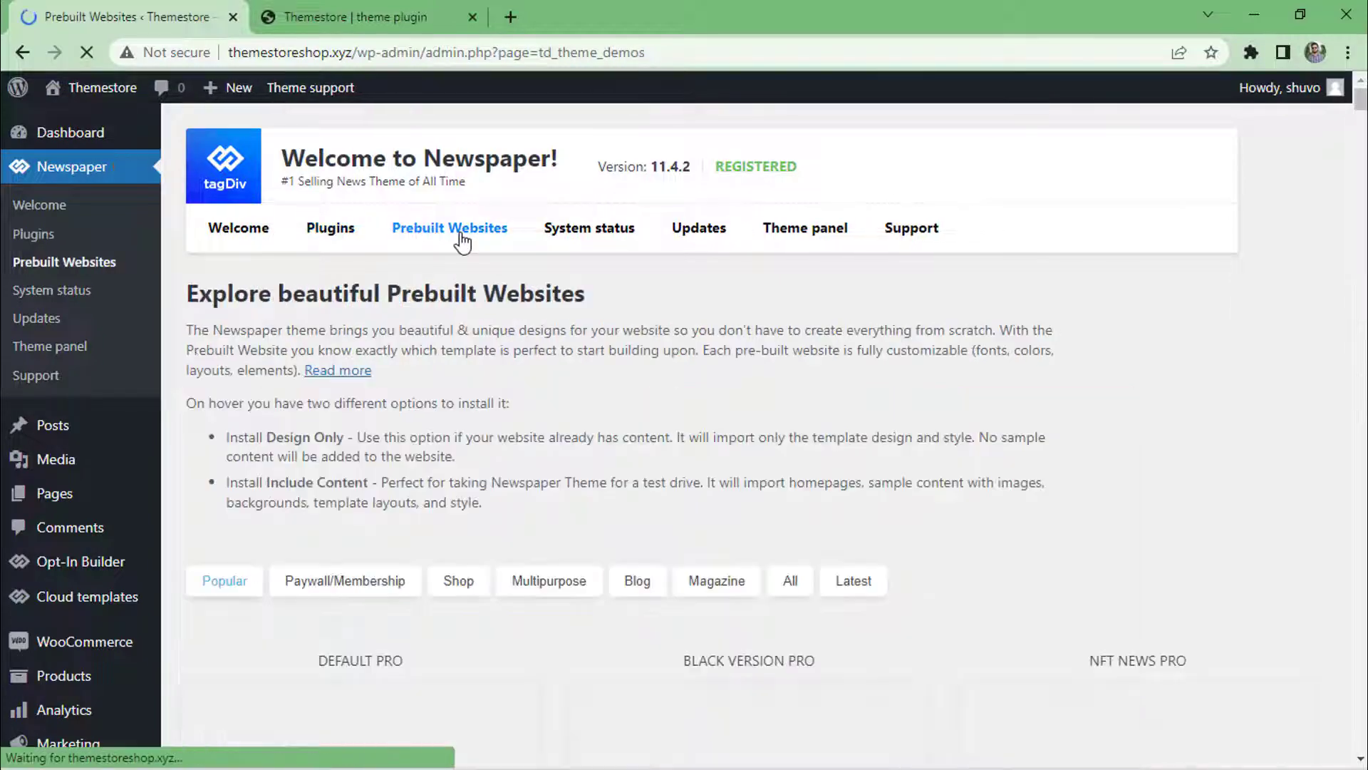
scroll(553, 406, down, 7)
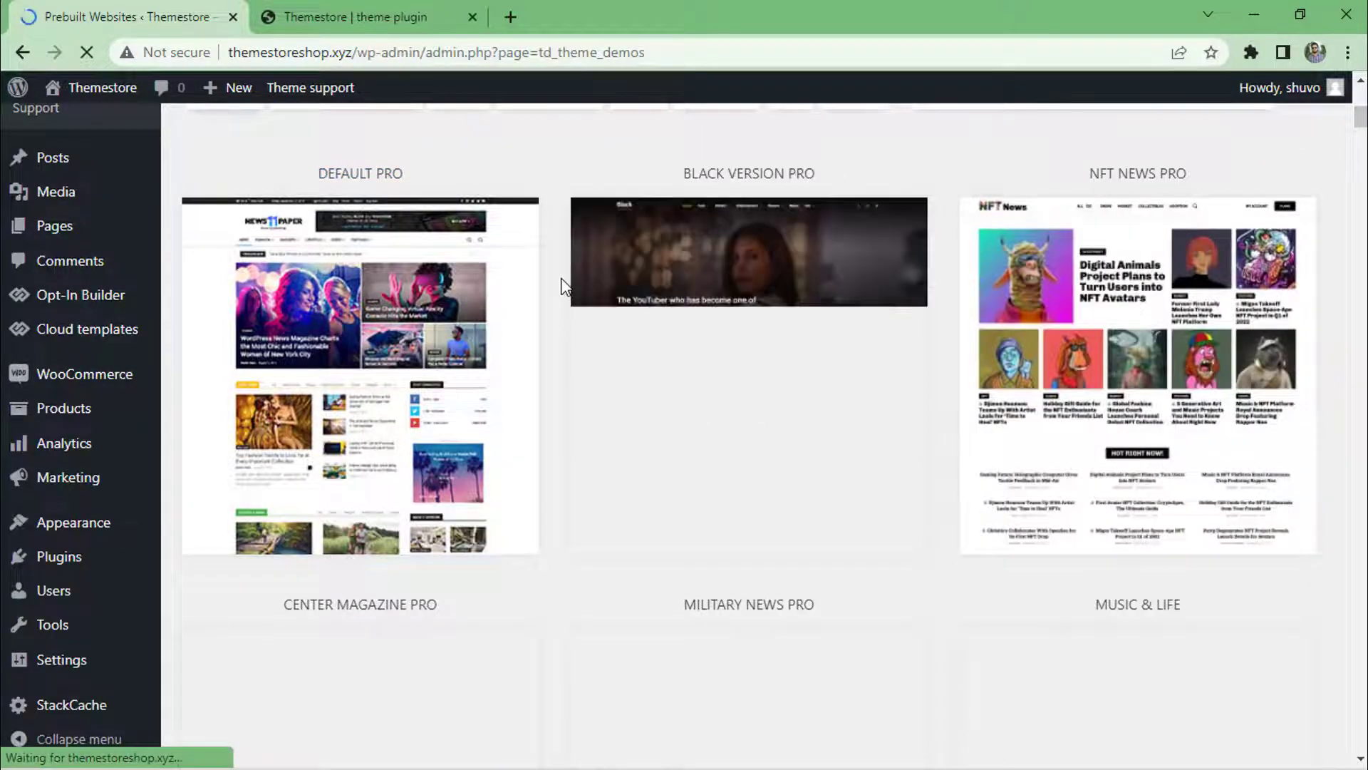
scroll(561, 286, down, 10)
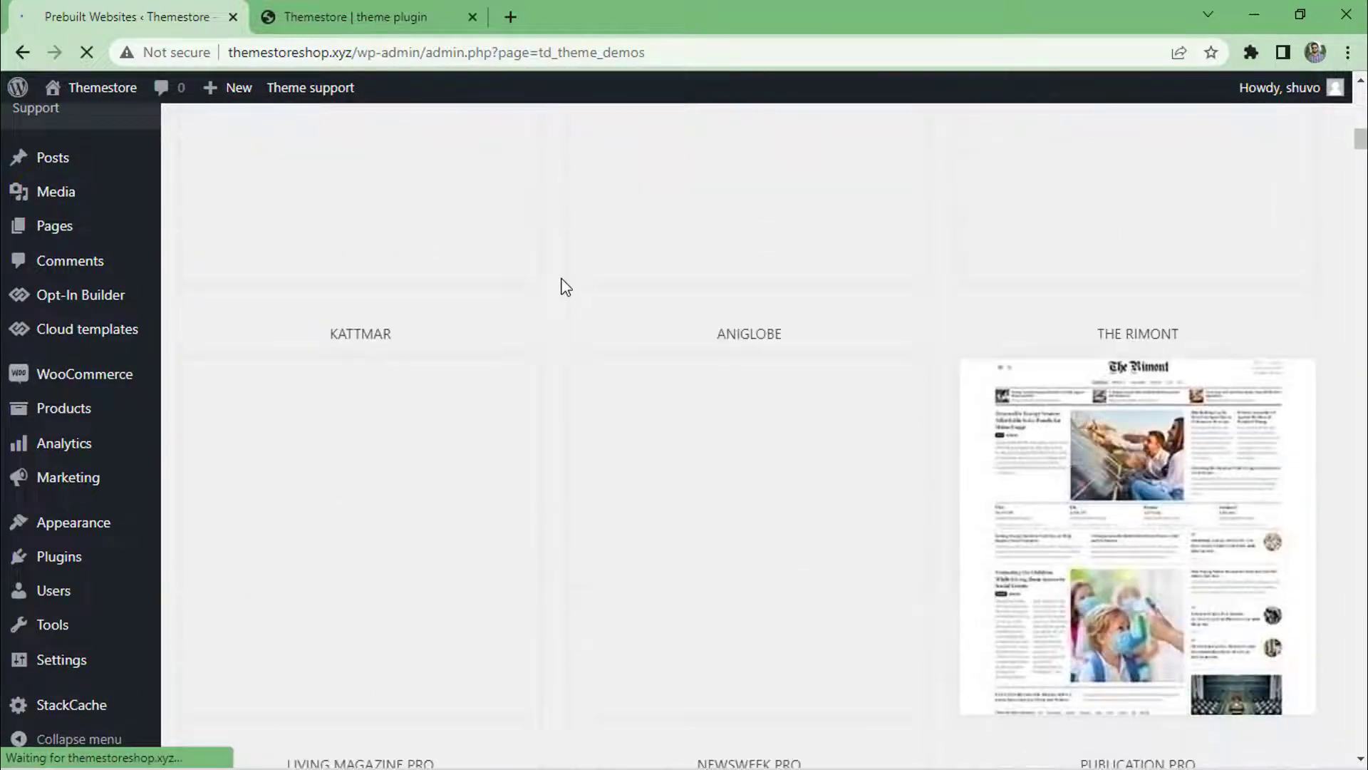
scroll(565, 286, up, 12)
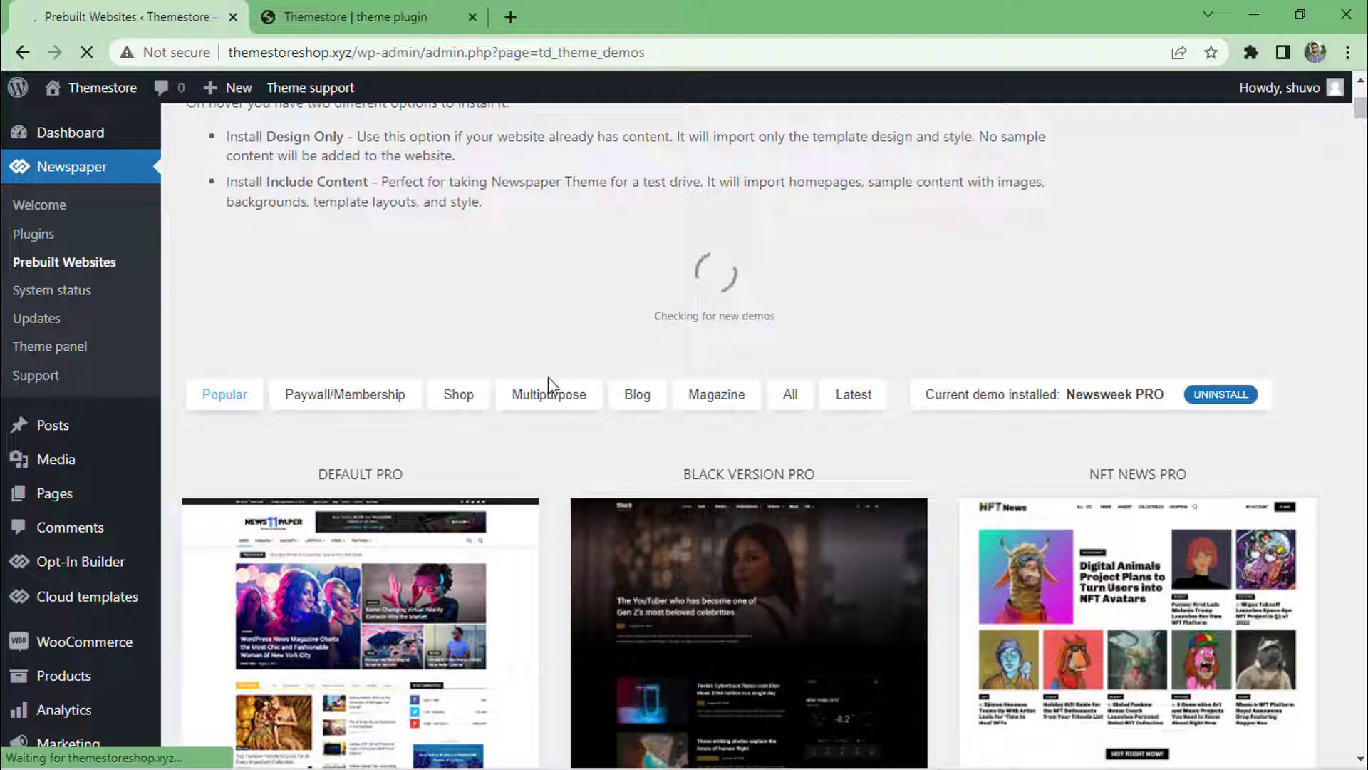
scroll(451, 392, down, 4)
scroll(519, 352, up, 5)
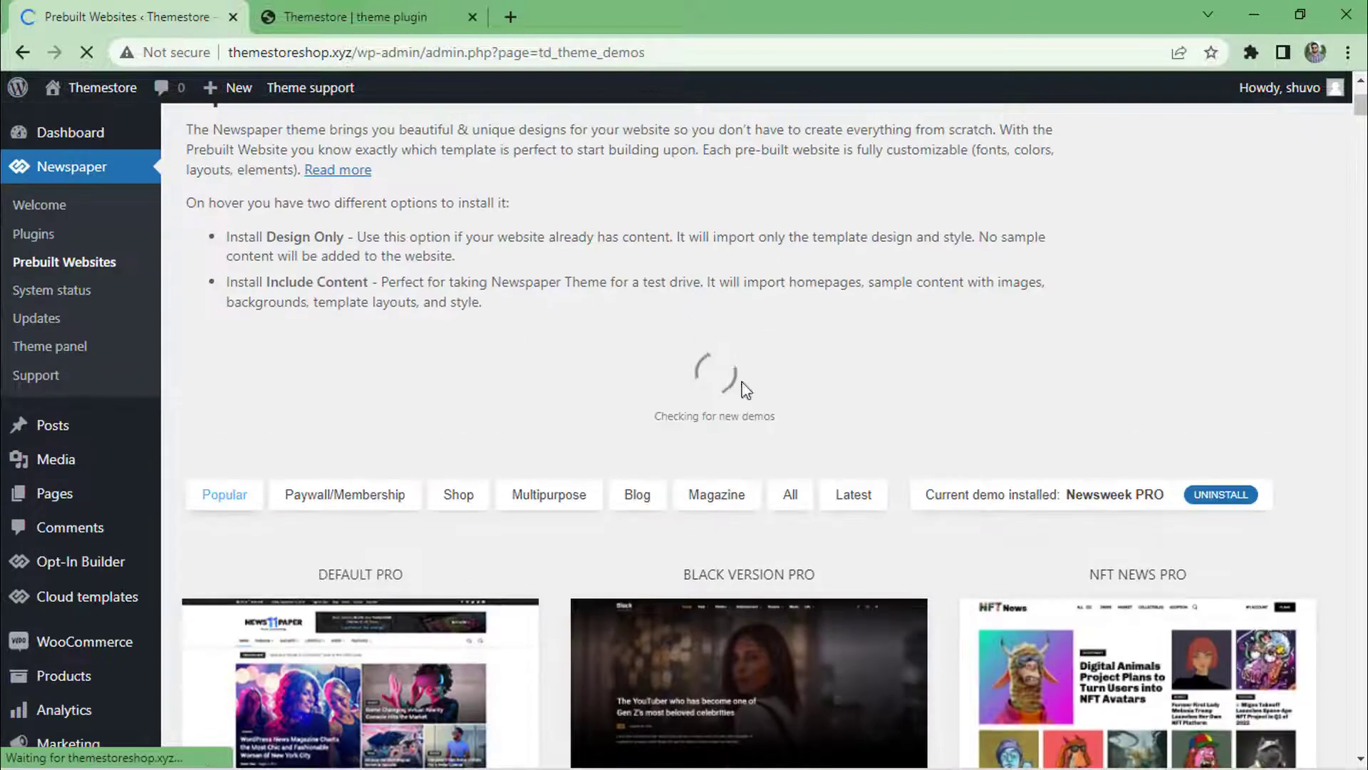
scroll(536, 332, up, 4)
scroll(535, 335, down, 17)
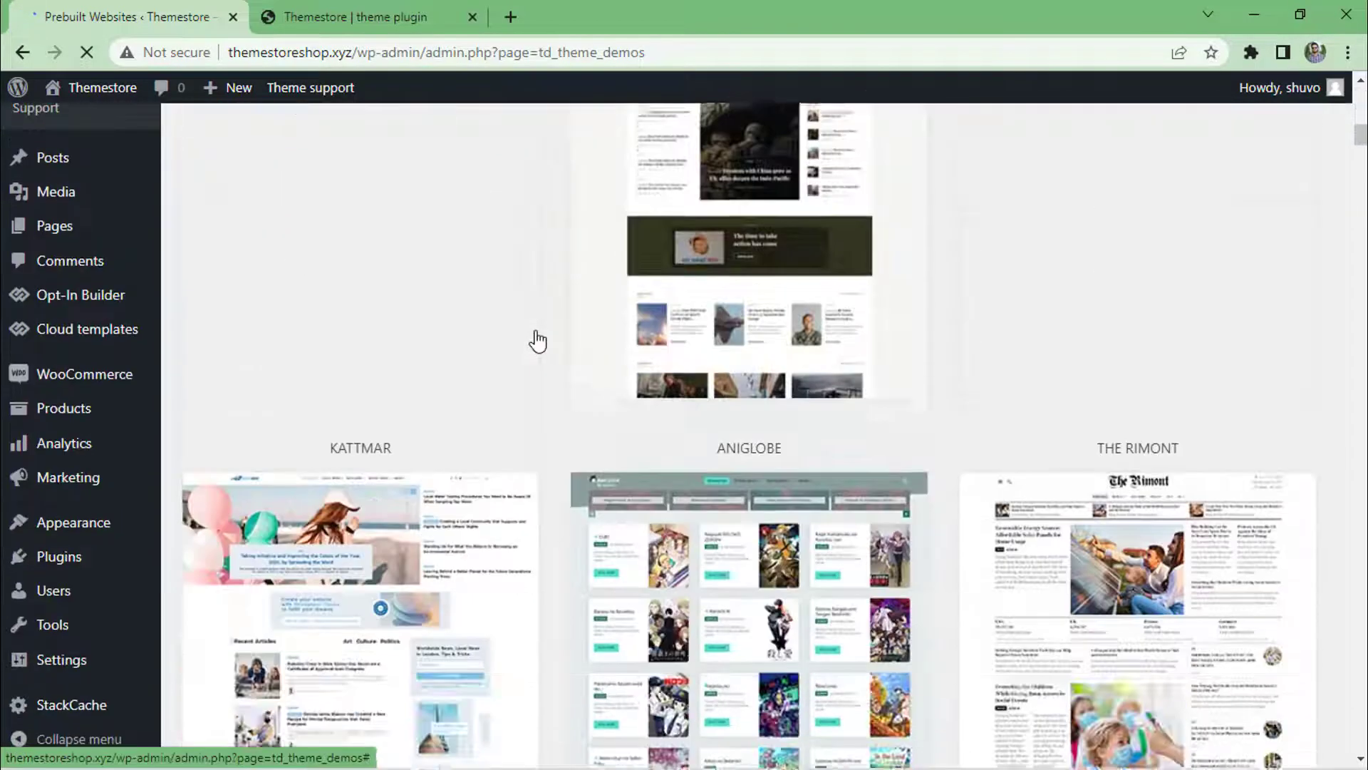
scroll(565, 339, down, 7)
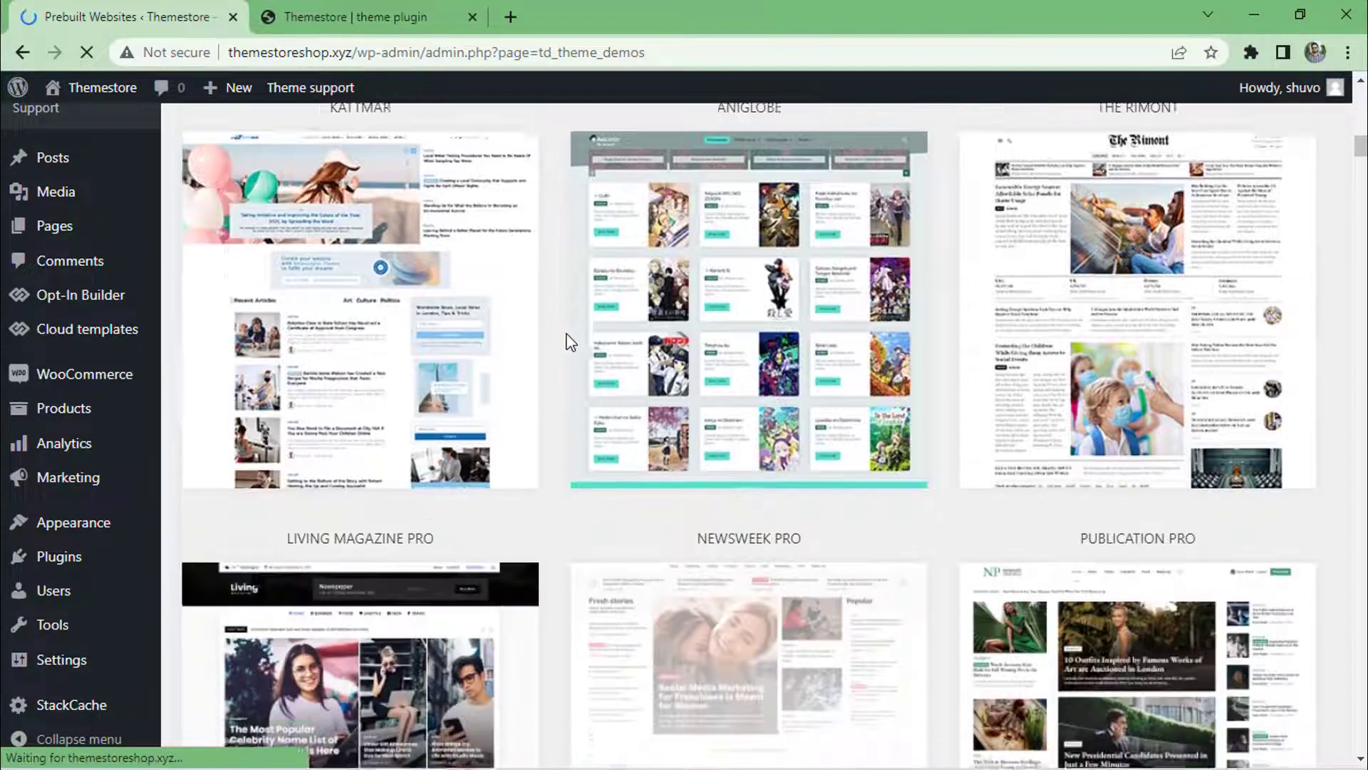
scroll(568, 329, down, 10)
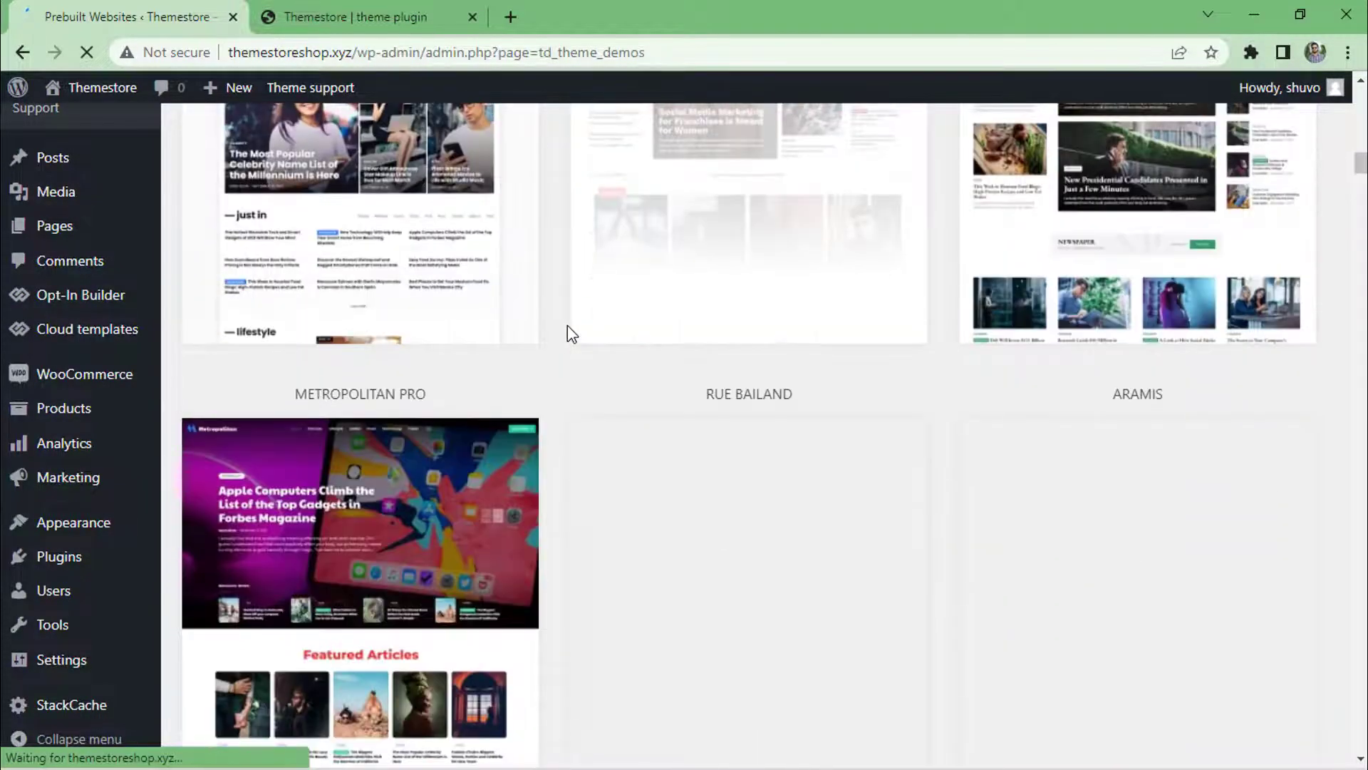
scroll(568, 329, up, 20)
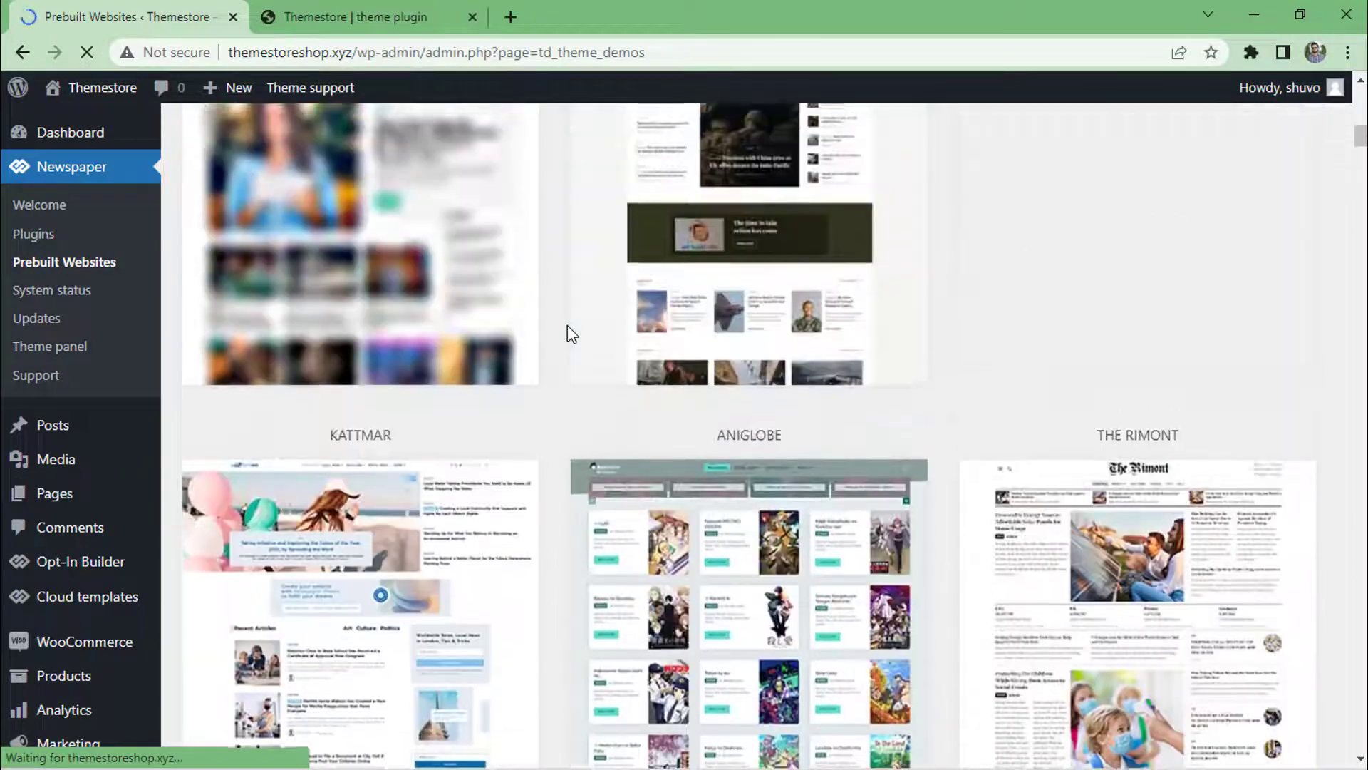
scroll(567, 325, up, 6)
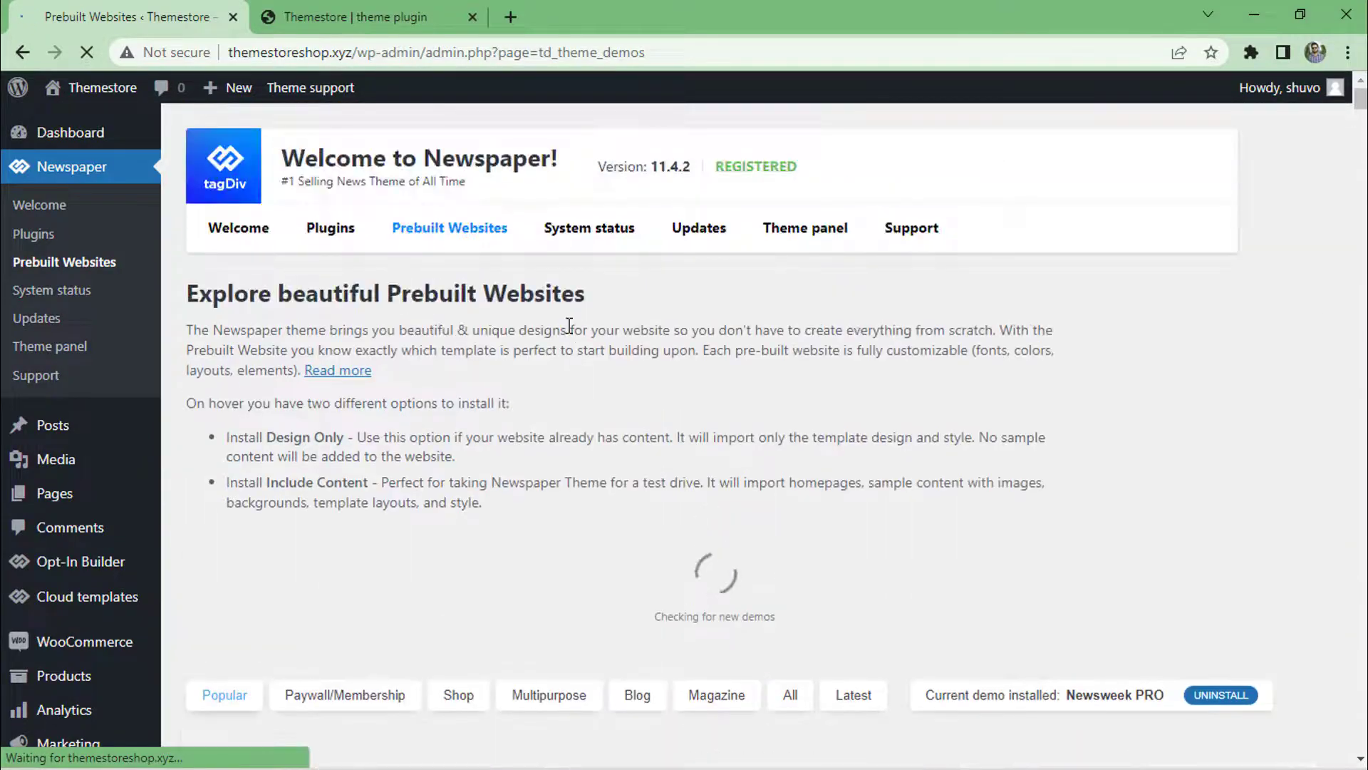
scroll(567, 324, down, 5)
scroll(568, 325, down, 4)
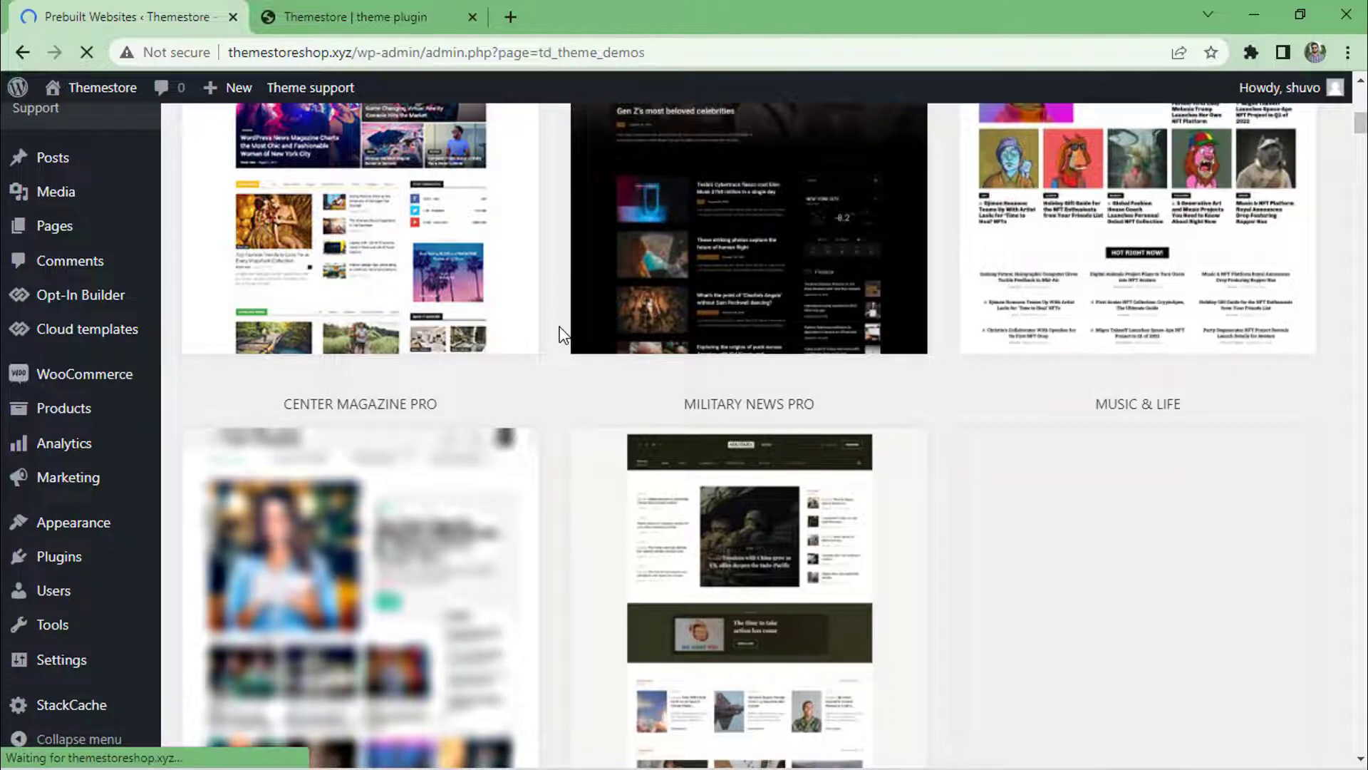
scroll(552, 314, up, 8)
scroll(549, 313, down, 4)
scroll(549, 314, up, 4)
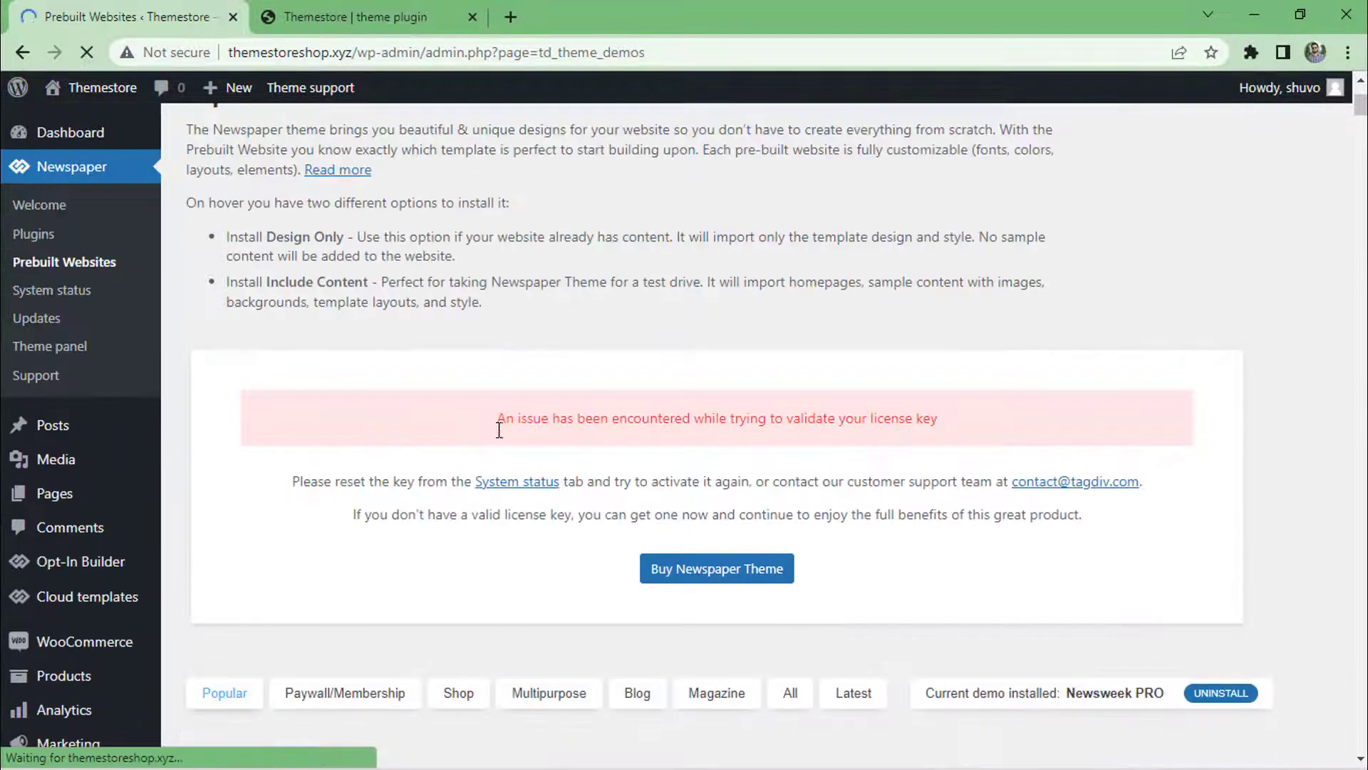
- Read the license key notice on the Prebuilt Websites page and look over the page's contents
drag(498, 426, 931, 441)
click(687, 404)
scroll(356, 363, down, 3)
scroll(473, 356, down, 7)
scroll(525, 357, up, 13)
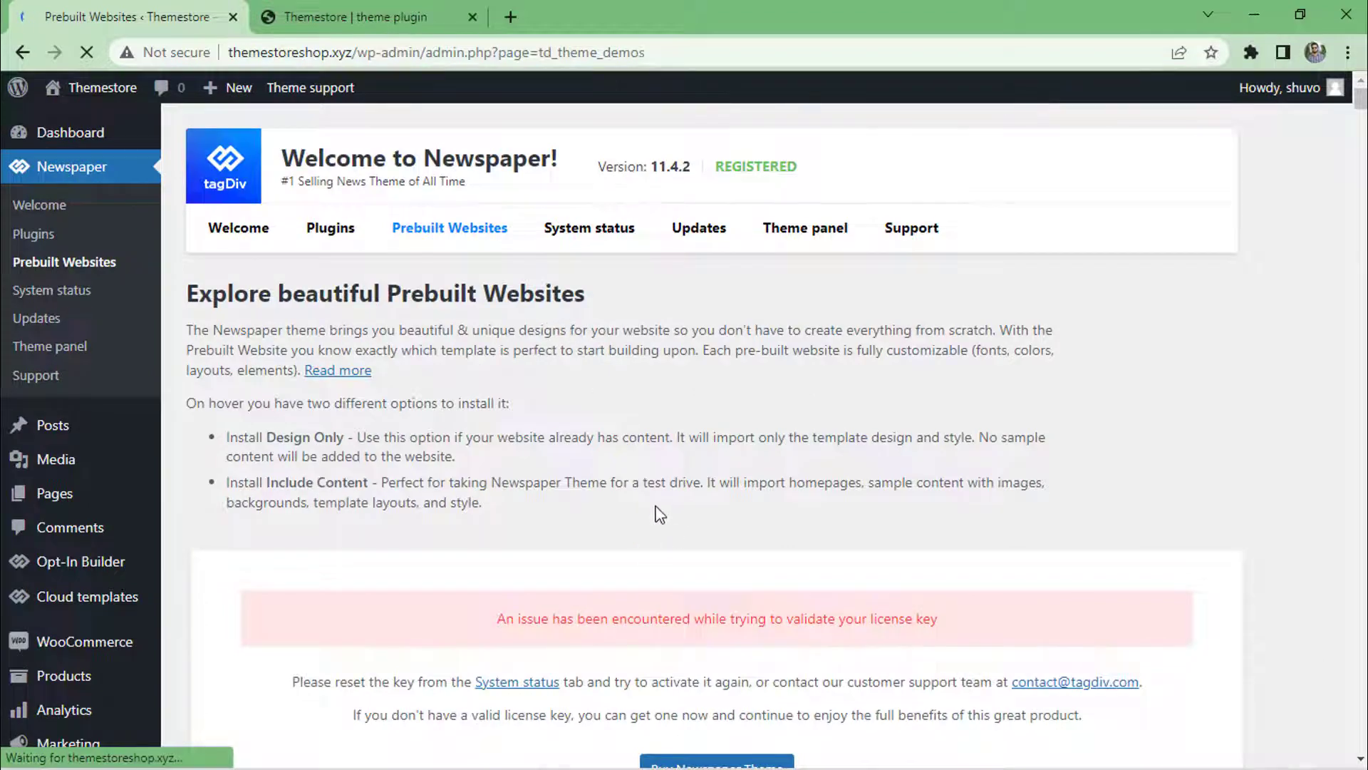
scroll(513, 391, down, 5)
scroll(527, 399, up, 5)
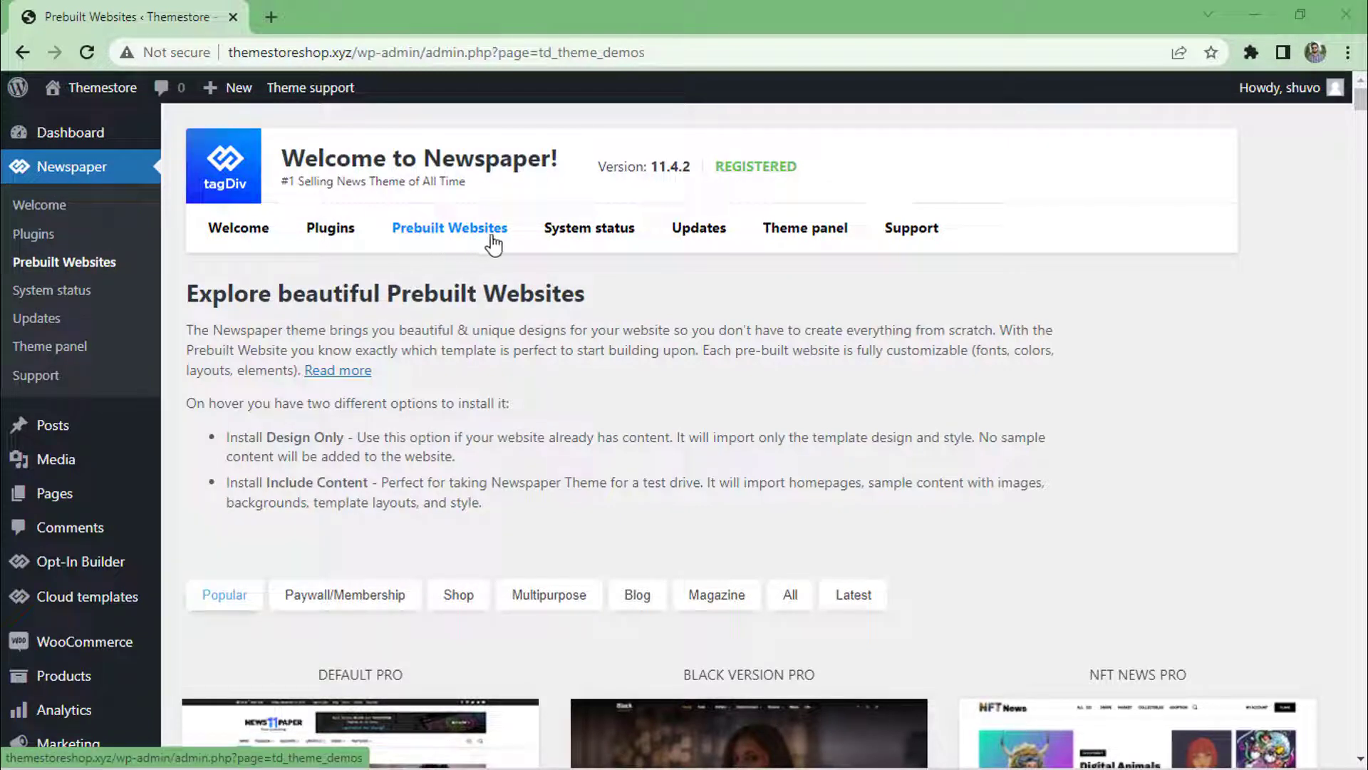
- Browse the popular prebuilt website demos from Default PRO down to the row with Newsweek PRO
scroll(498, 418, down, 3)
scroll(534, 430, down, 3)
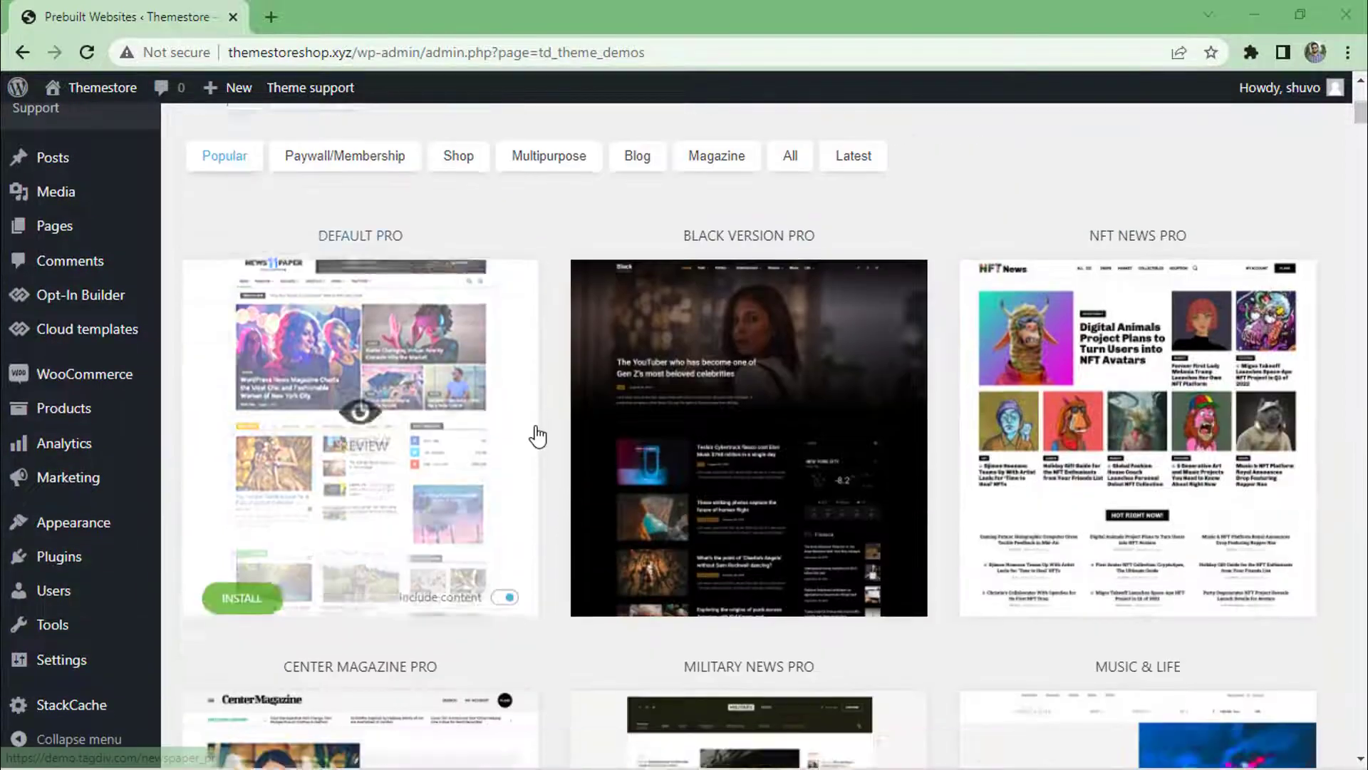
scroll(536, 434, down, 1)
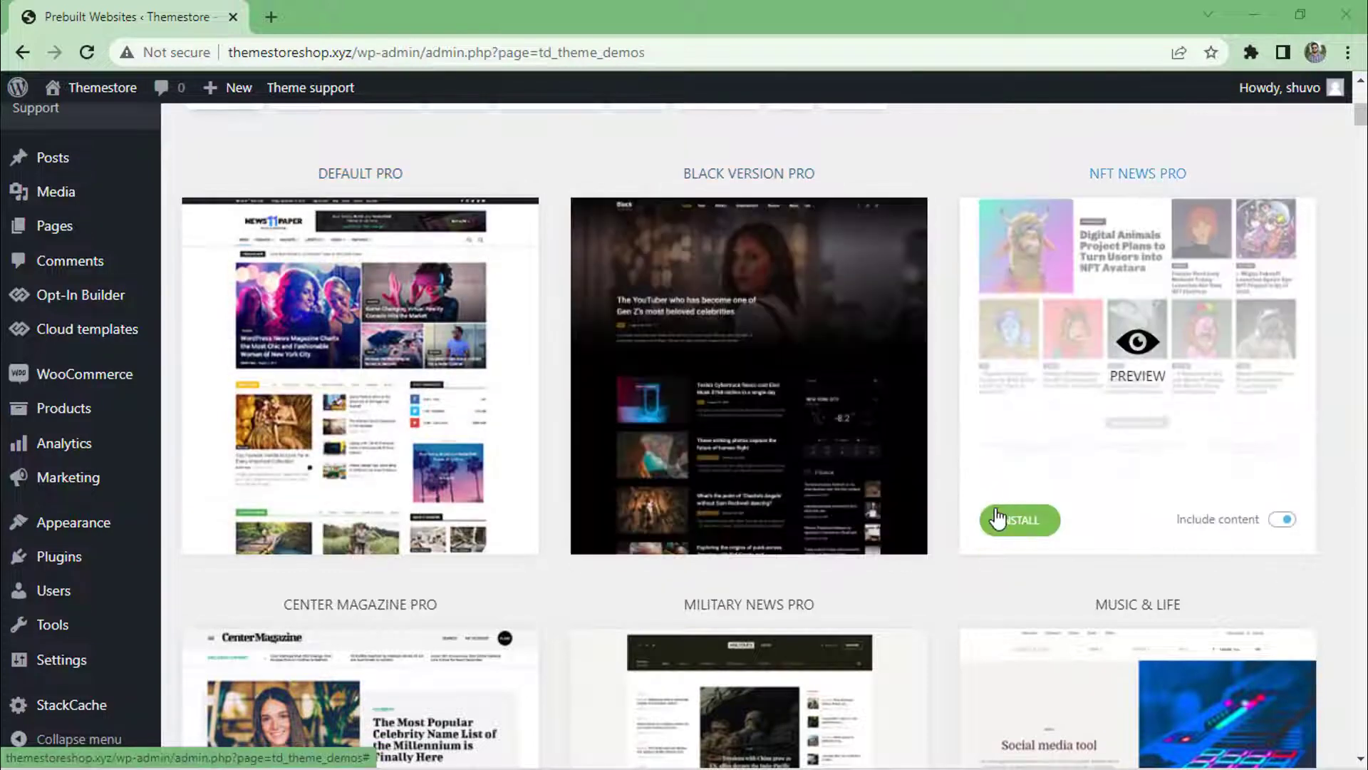
scroll(942, 562, down, 3)
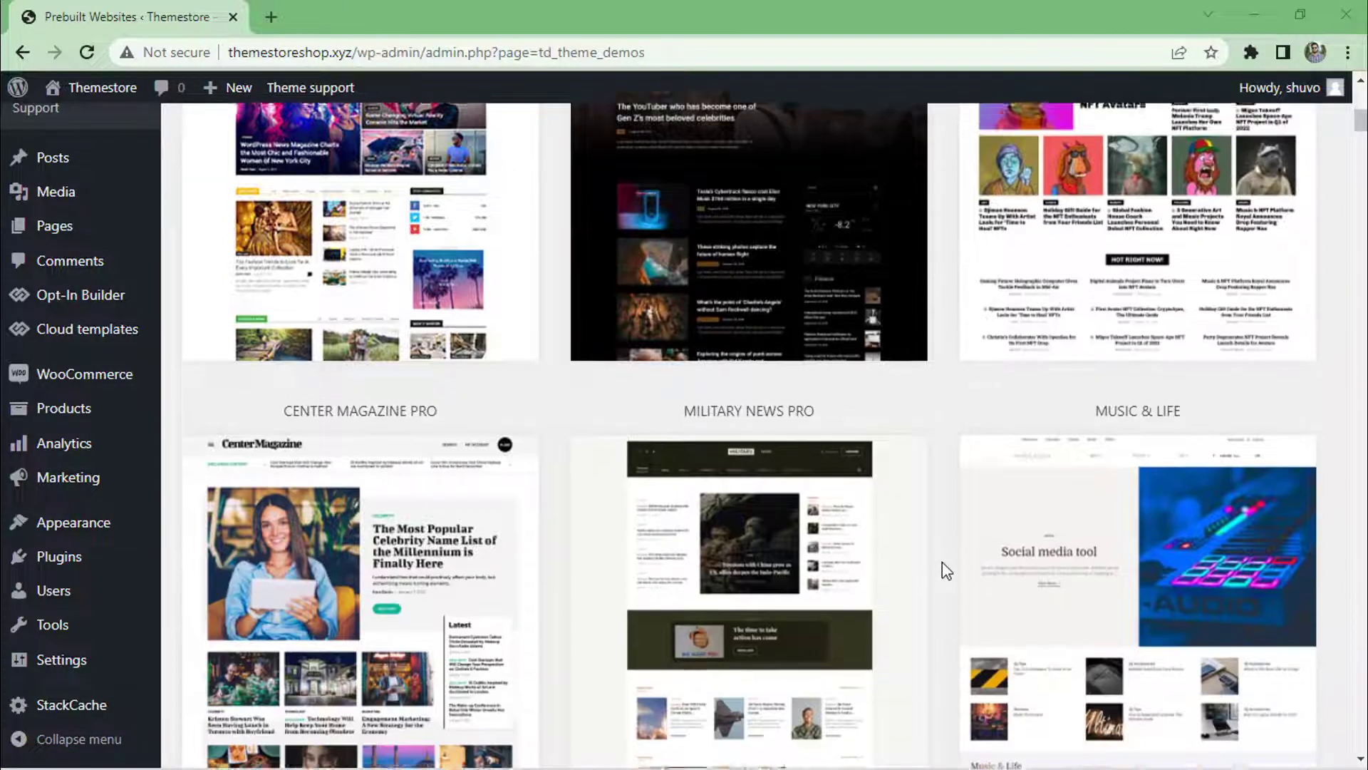
scroll(942, 537, down, 4)
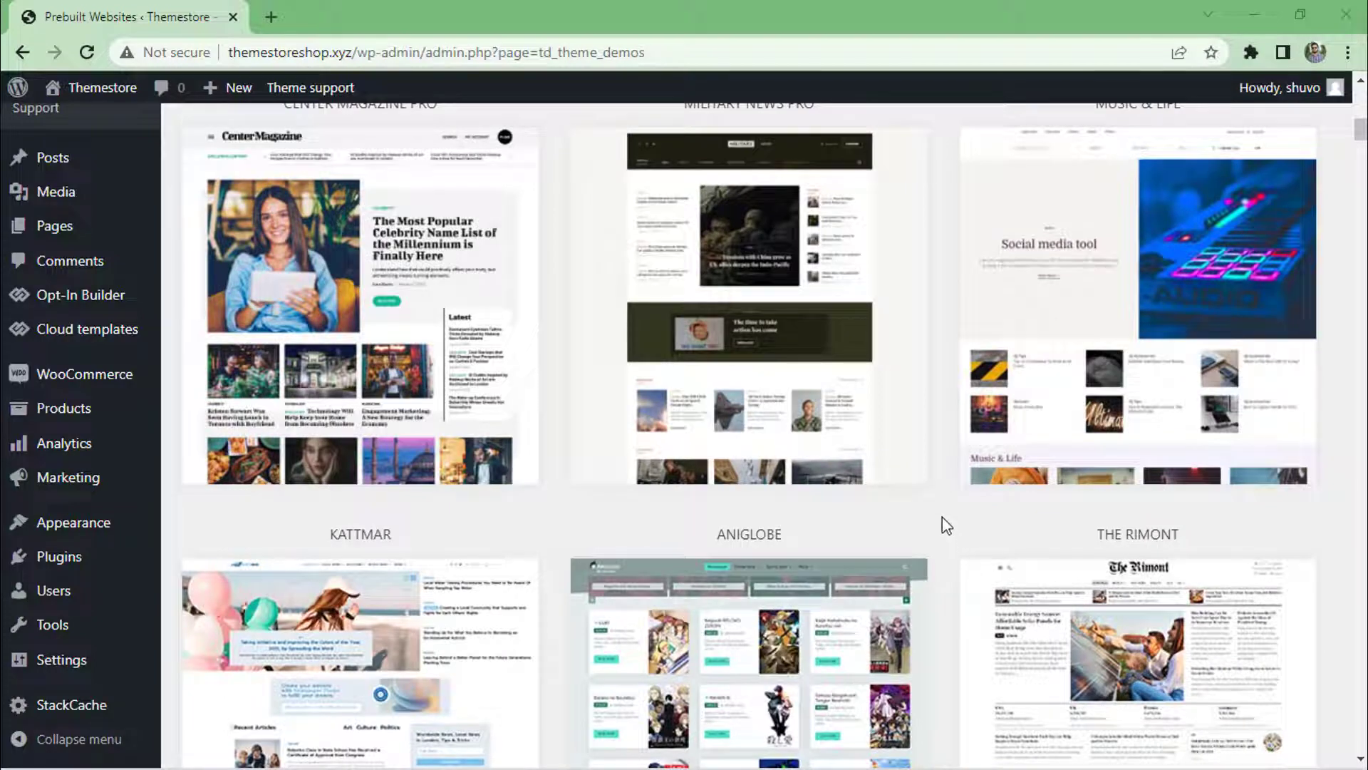
scroll(942, 518, down, 10)
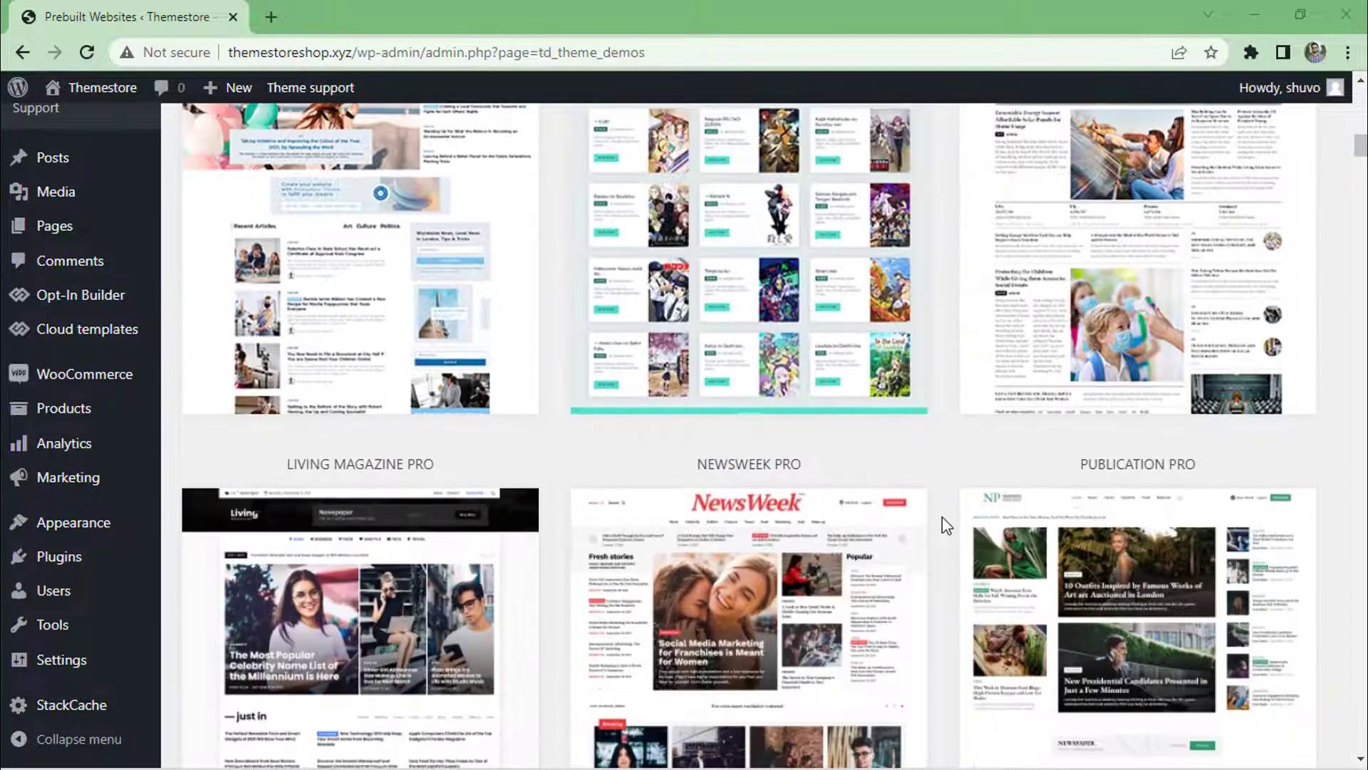
scroll(942, 517, down, 4)
scroll(942, 517, up, 3)
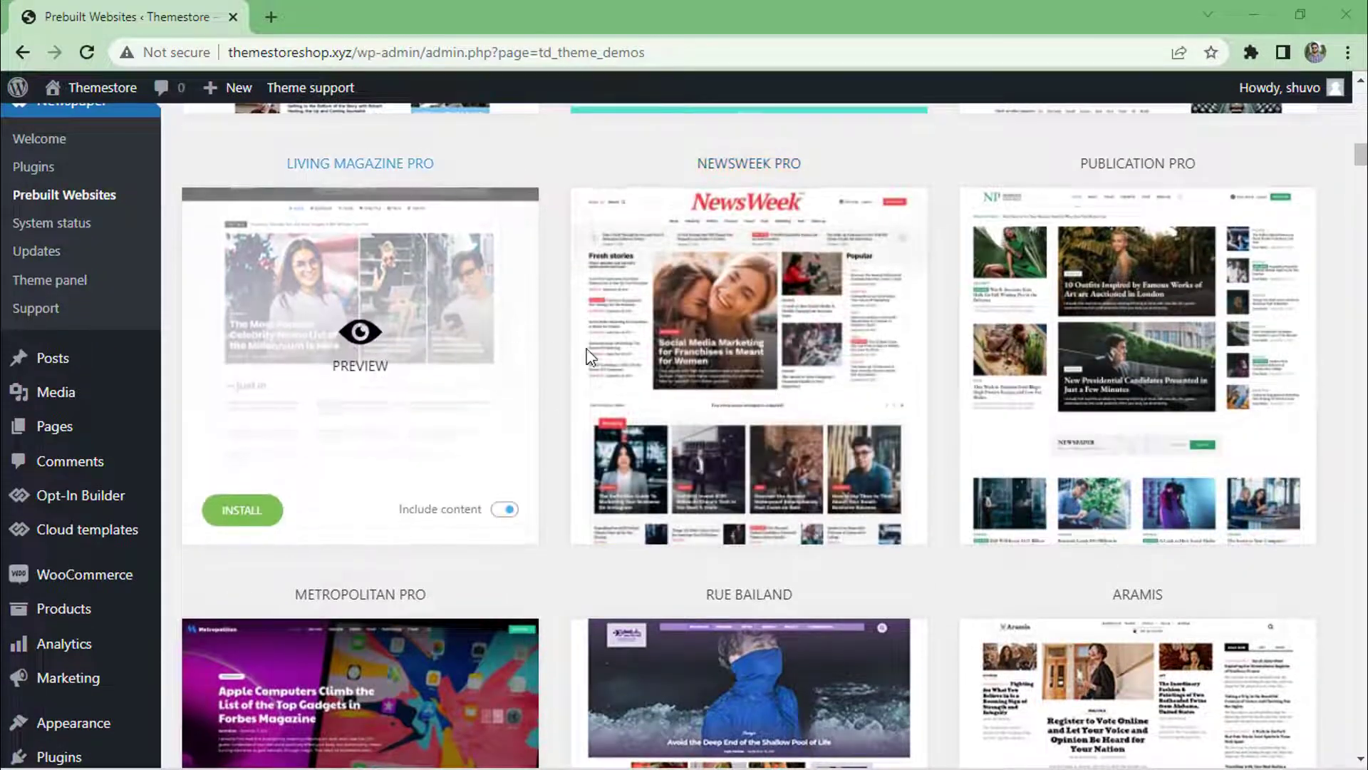
- Preview the Newsweek PRO demo and look through its homepage sections
mouse_move(736, 385)
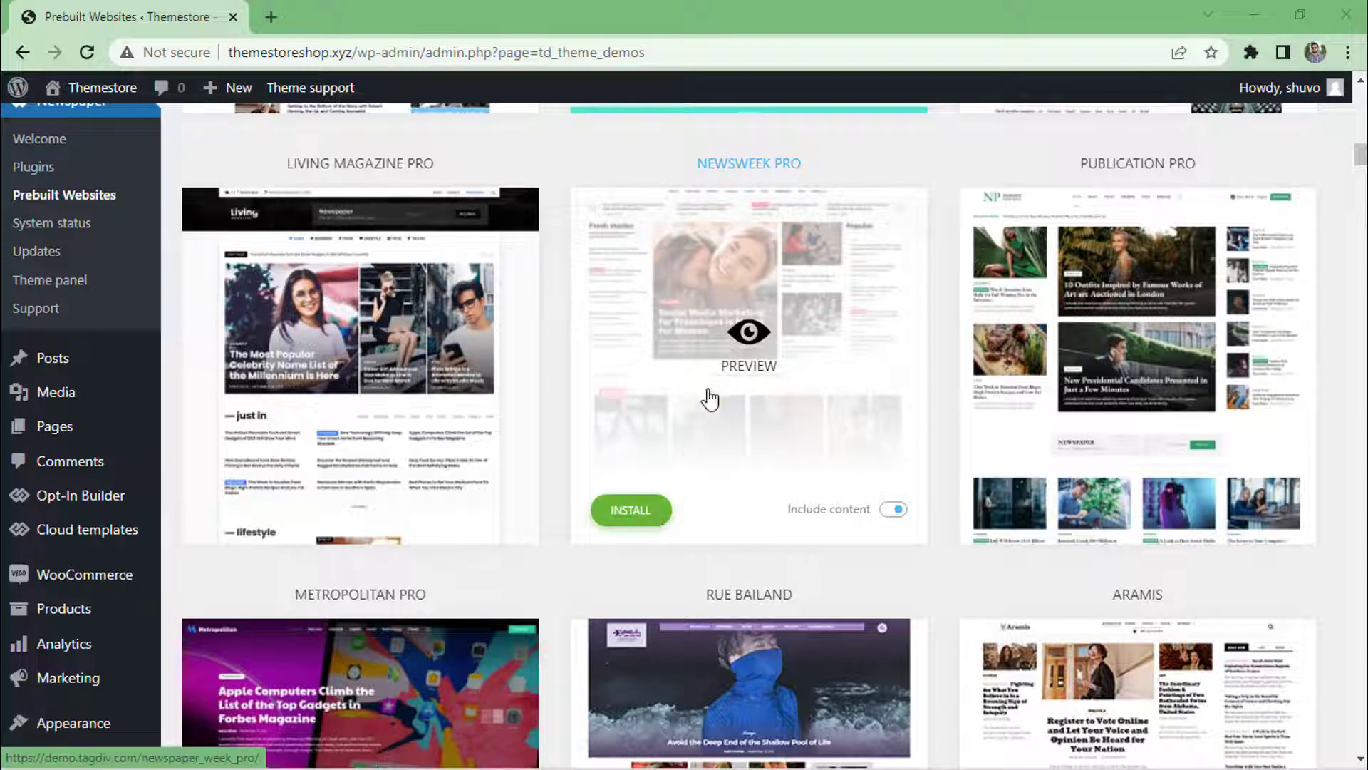
click(752, 359)
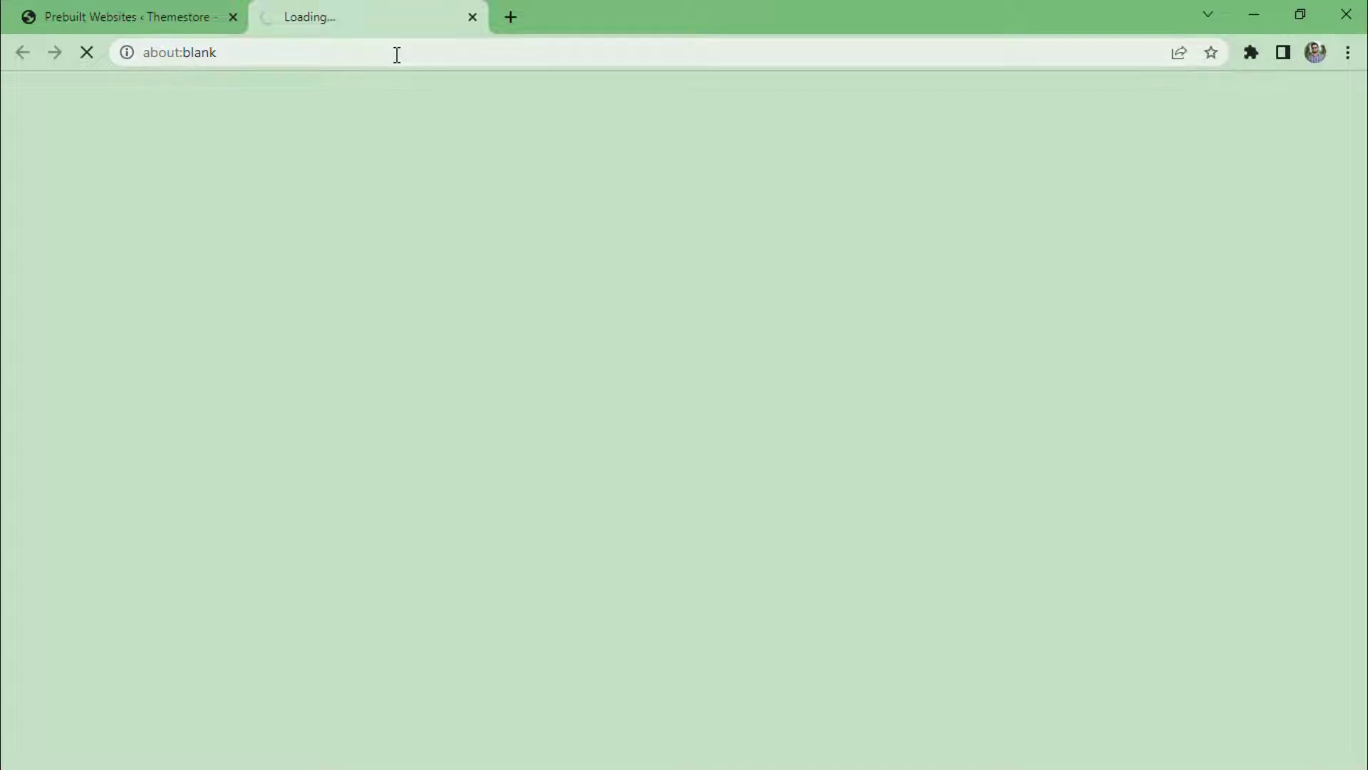
click(445, 44)
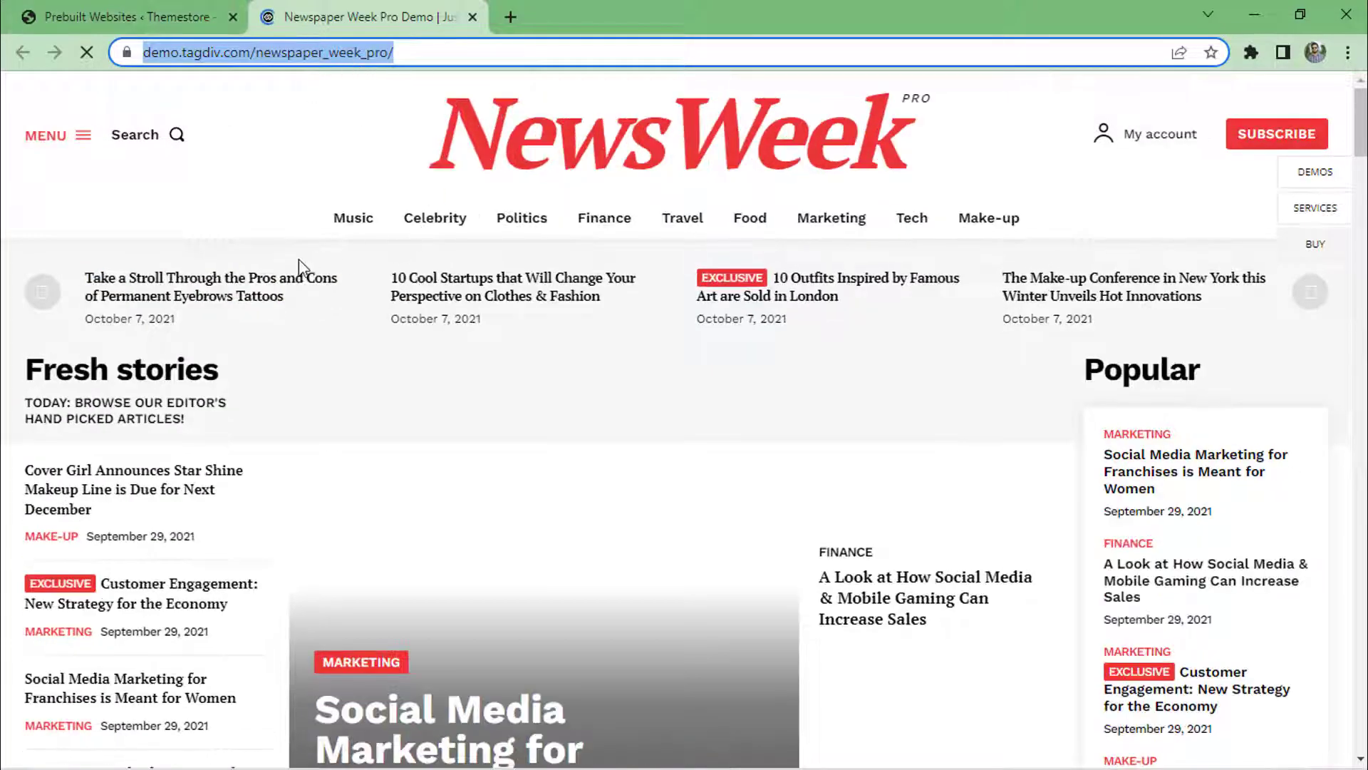
scroll(346, 317, down, 15)
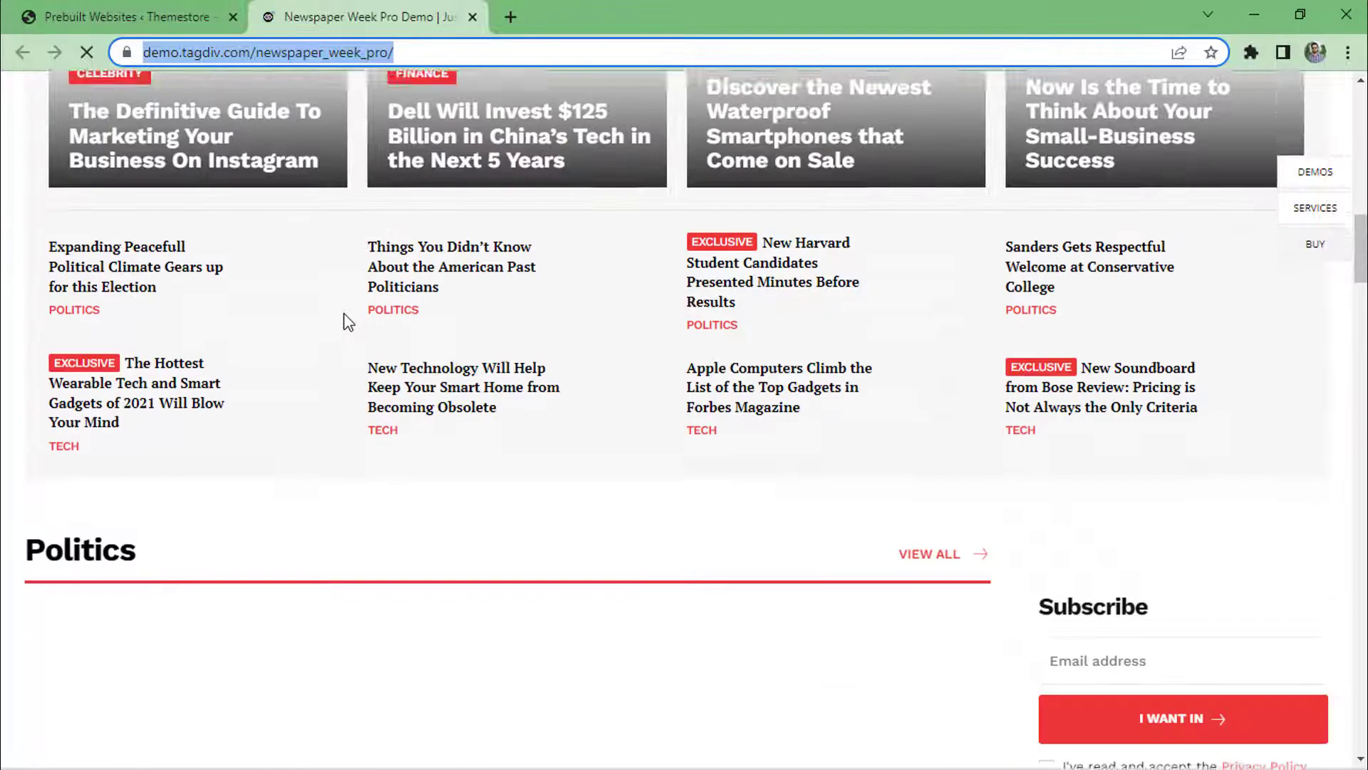
scroll(346, 320, down, 14)
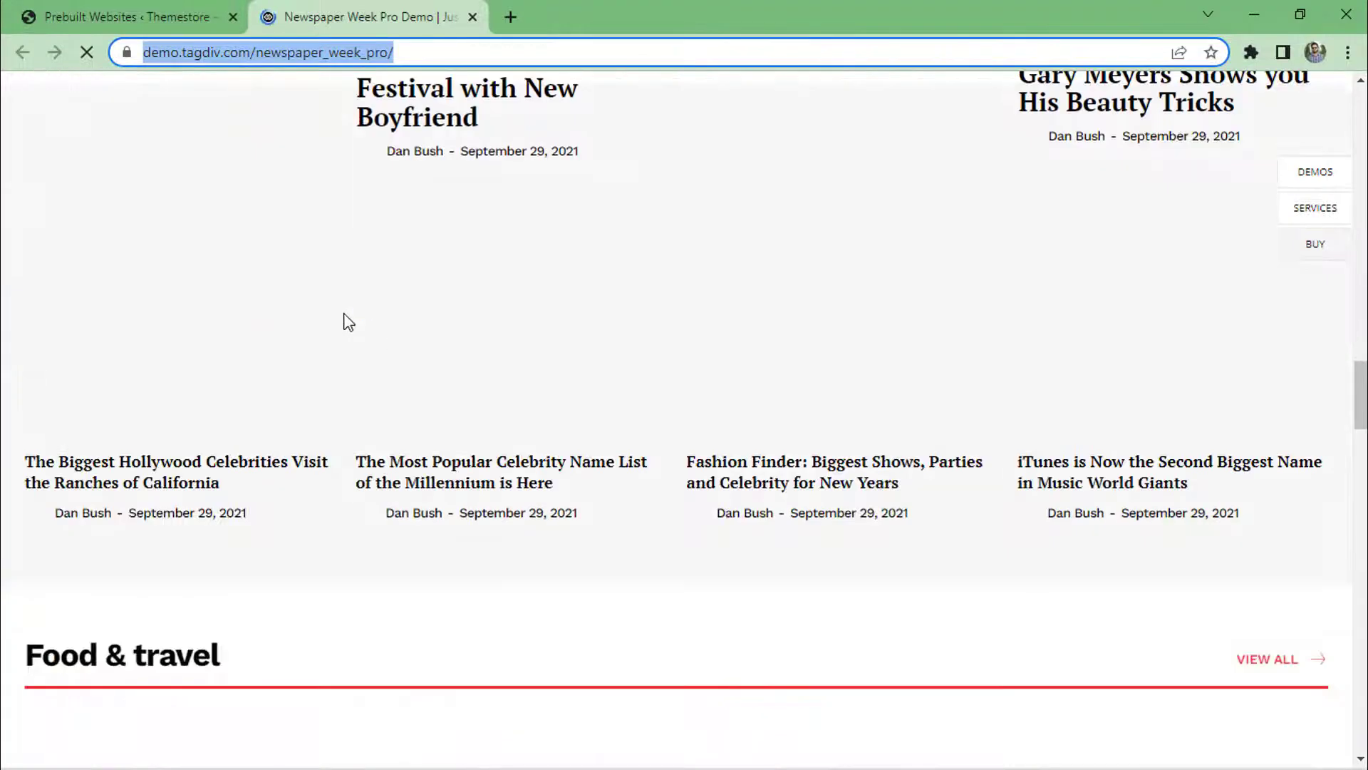
scroll(346, 321, up, 7)
scroll(345, 321, up, 20)
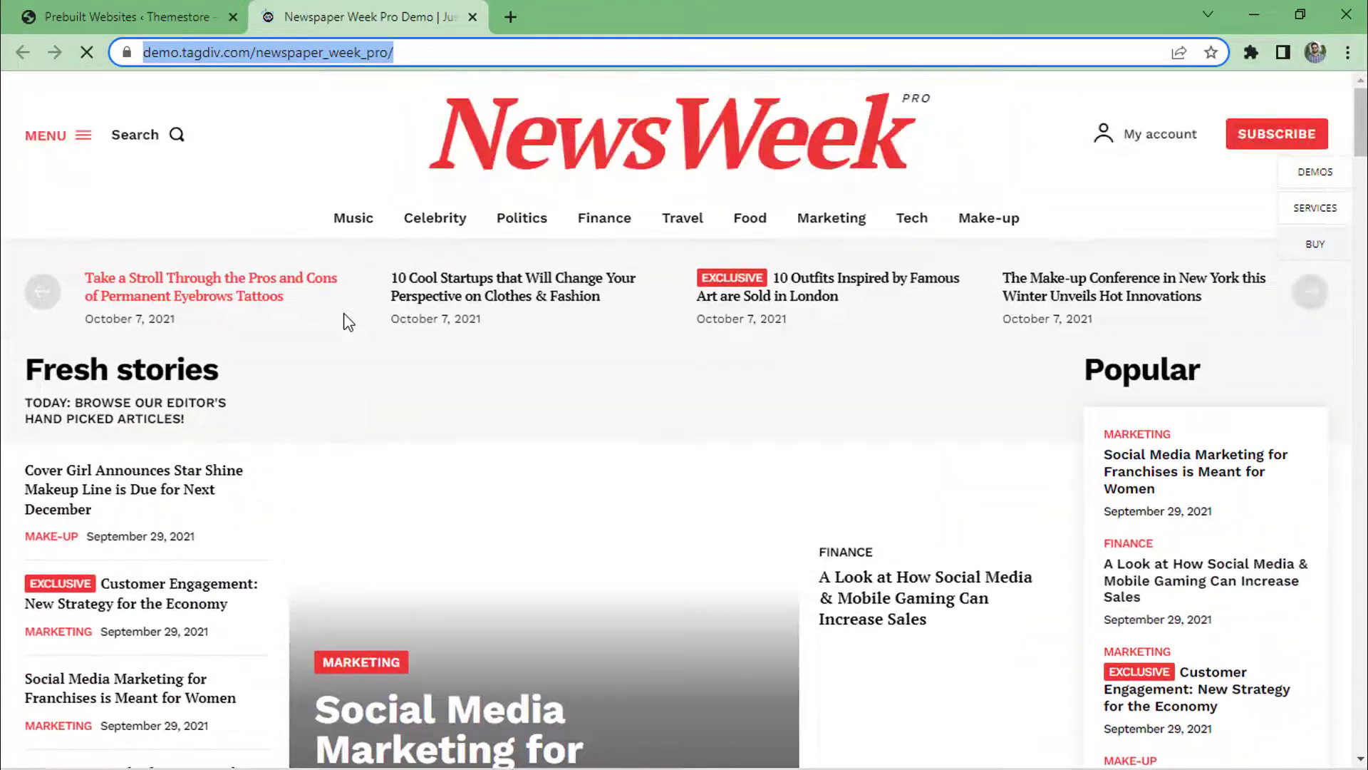
scroll(290, 183, down, 20)
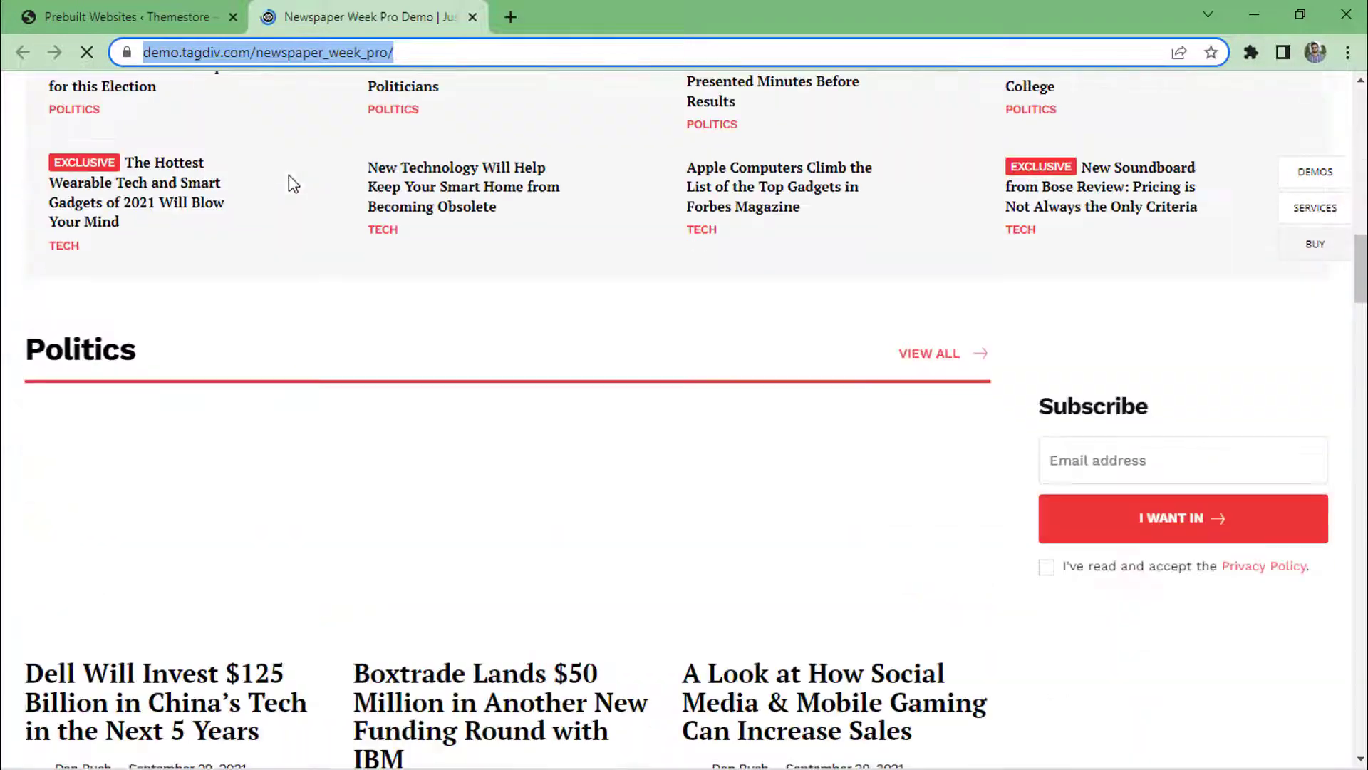
scroll(290, 183, down, 6)
scroll(290, 183, up, 7)
- Return to the prebuilt websites list and install the full Newsweek PRO demo with content included, confirming the installation
click(114, 17)
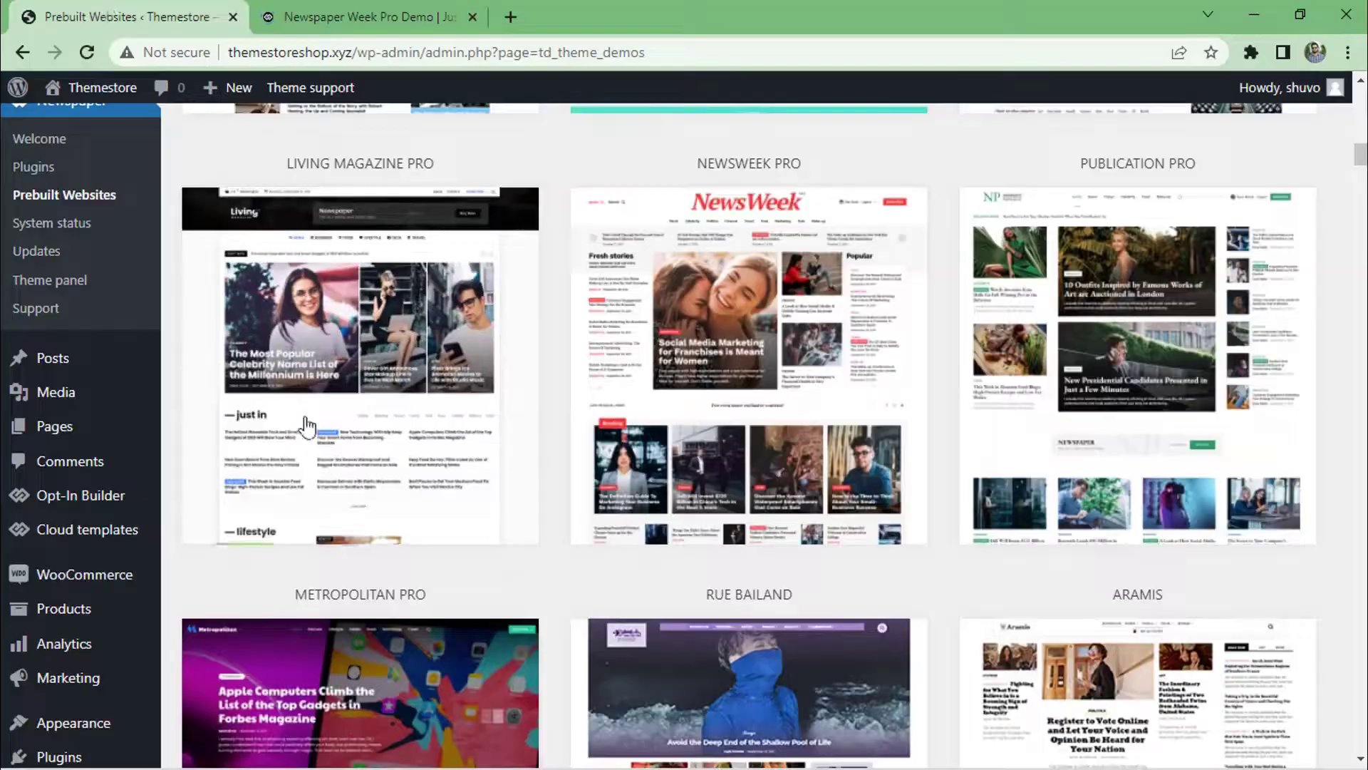
mouse_move(766, 403)
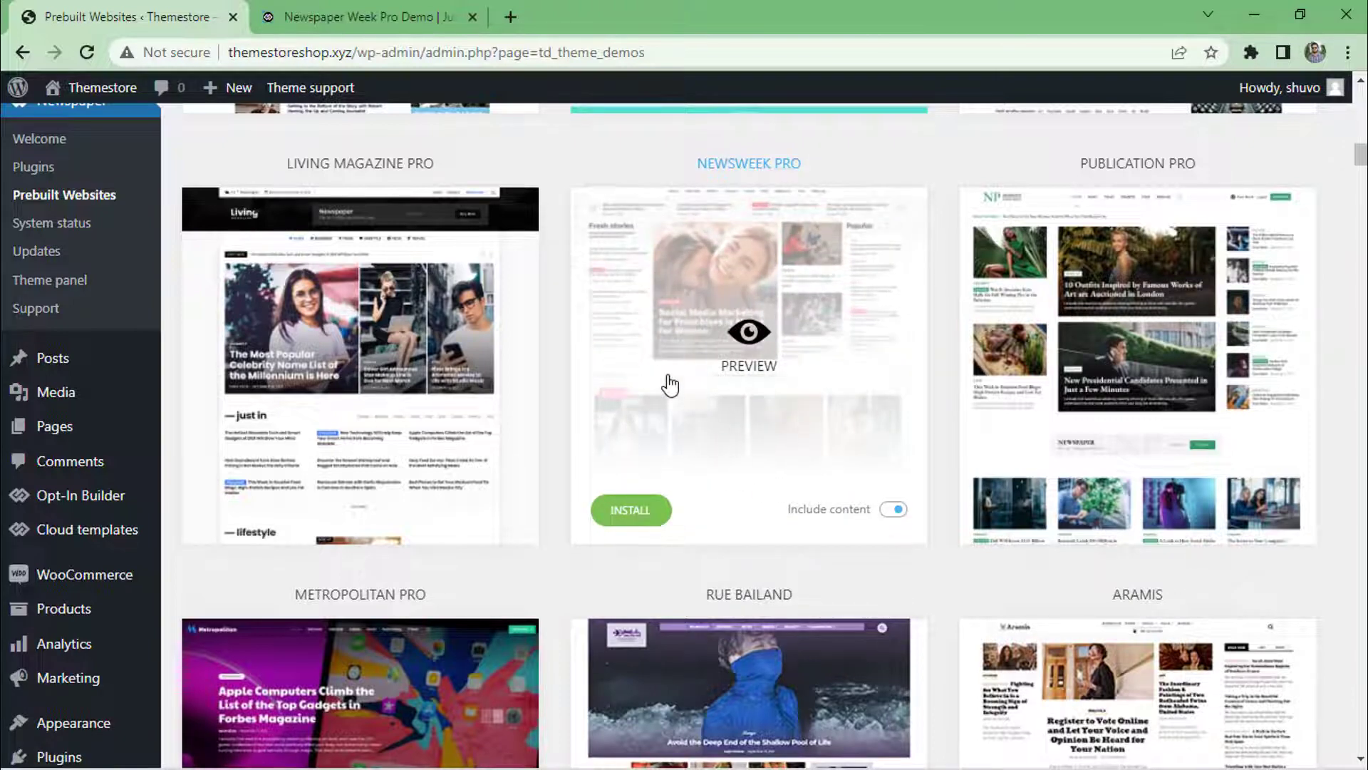
click(631, 510)
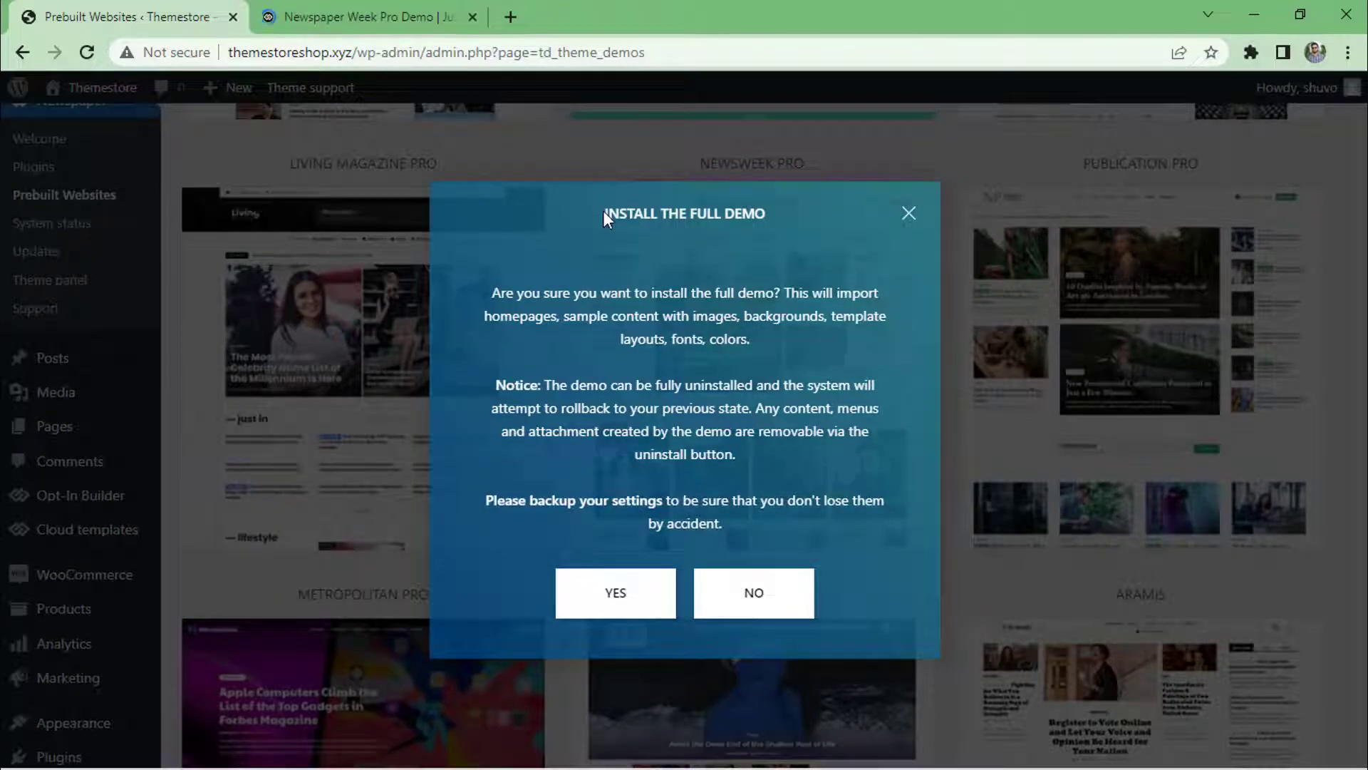
drag(605, 213, 714, 214)
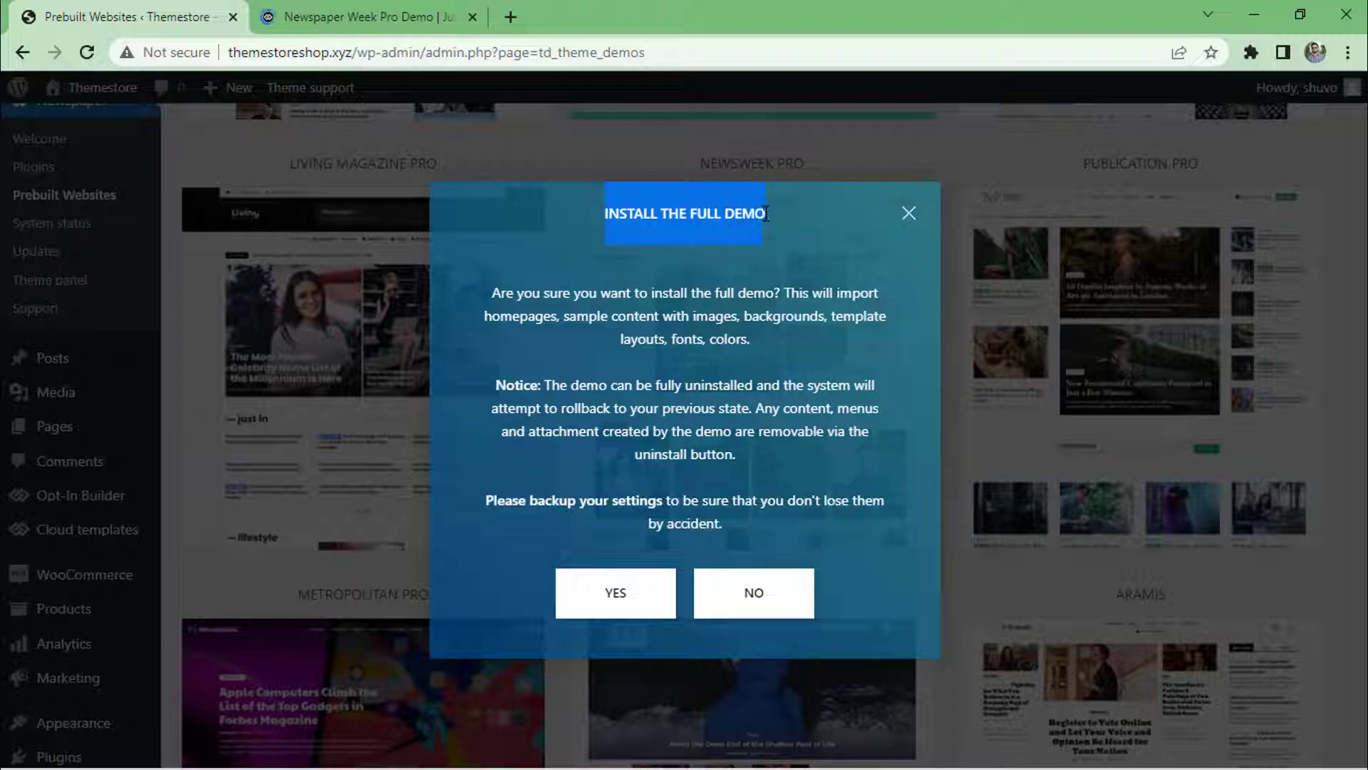
click(711, 304)
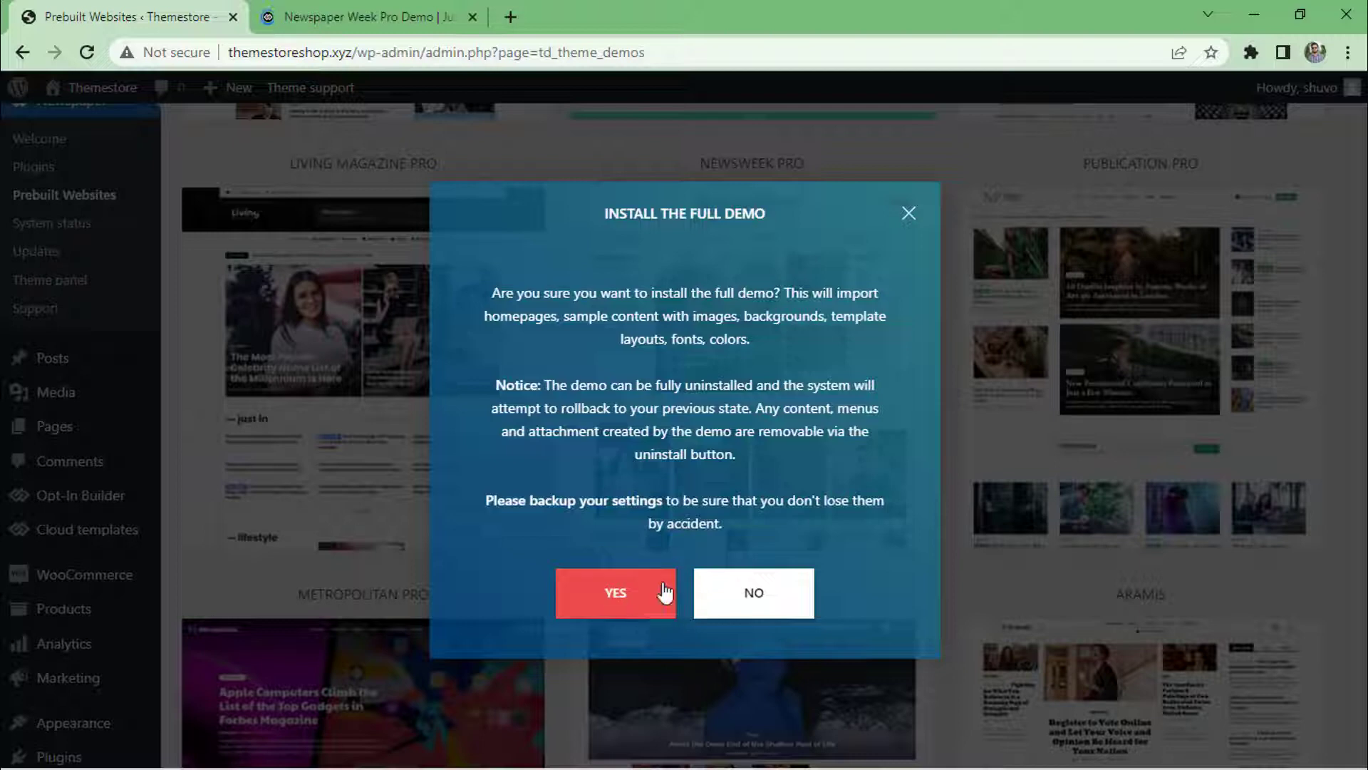
click(617, 596)
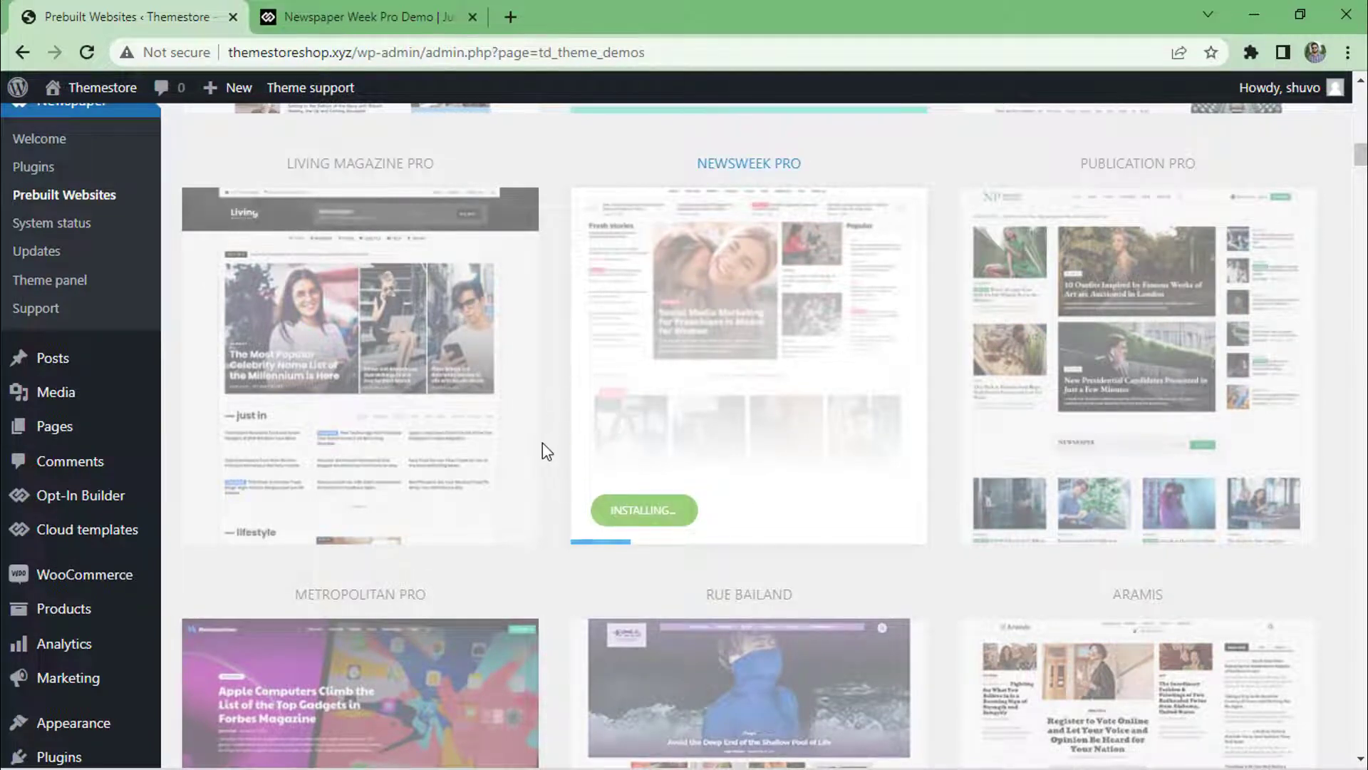
- Check the installation progress of the Newsweek PRO demo until it finishes
scroll(564, 427, up, 7)
scroll(564, 428, down, 6)
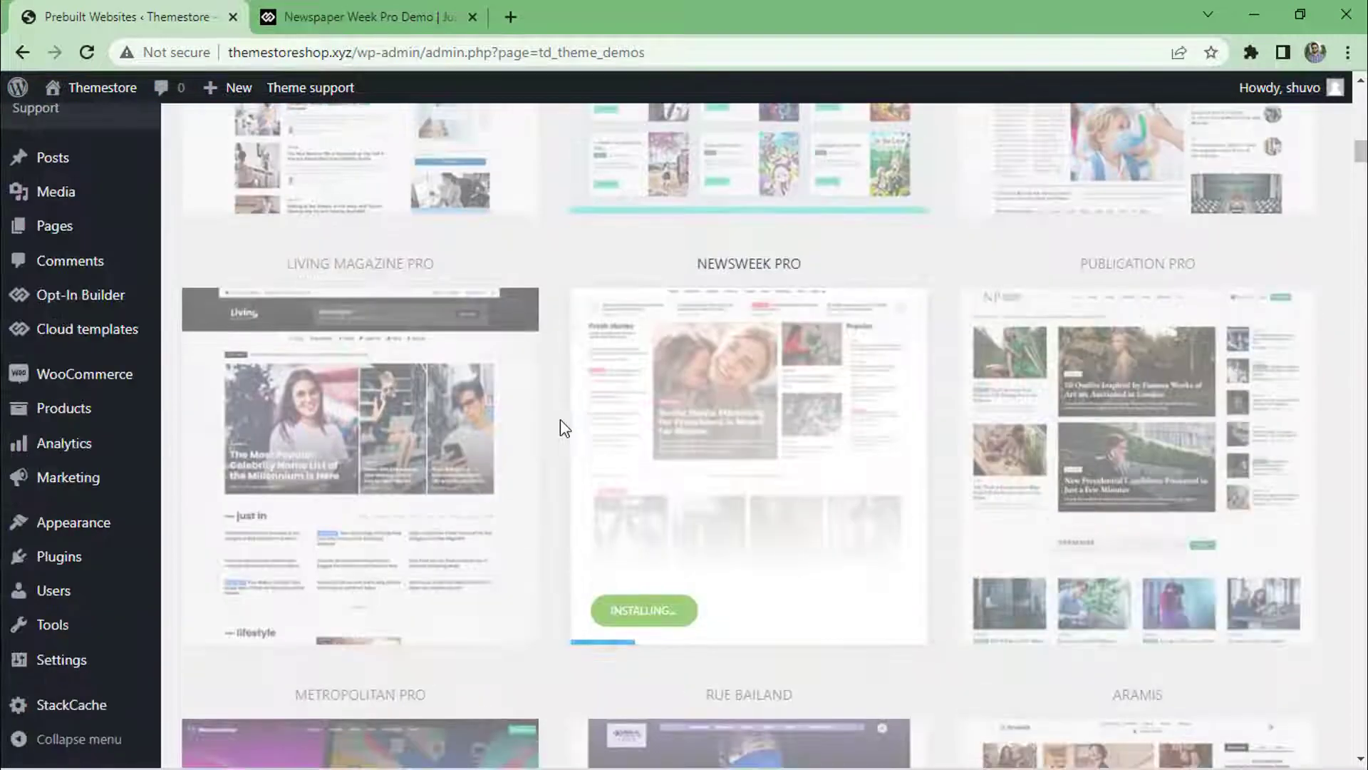
scroll(561, 428, up, 20)
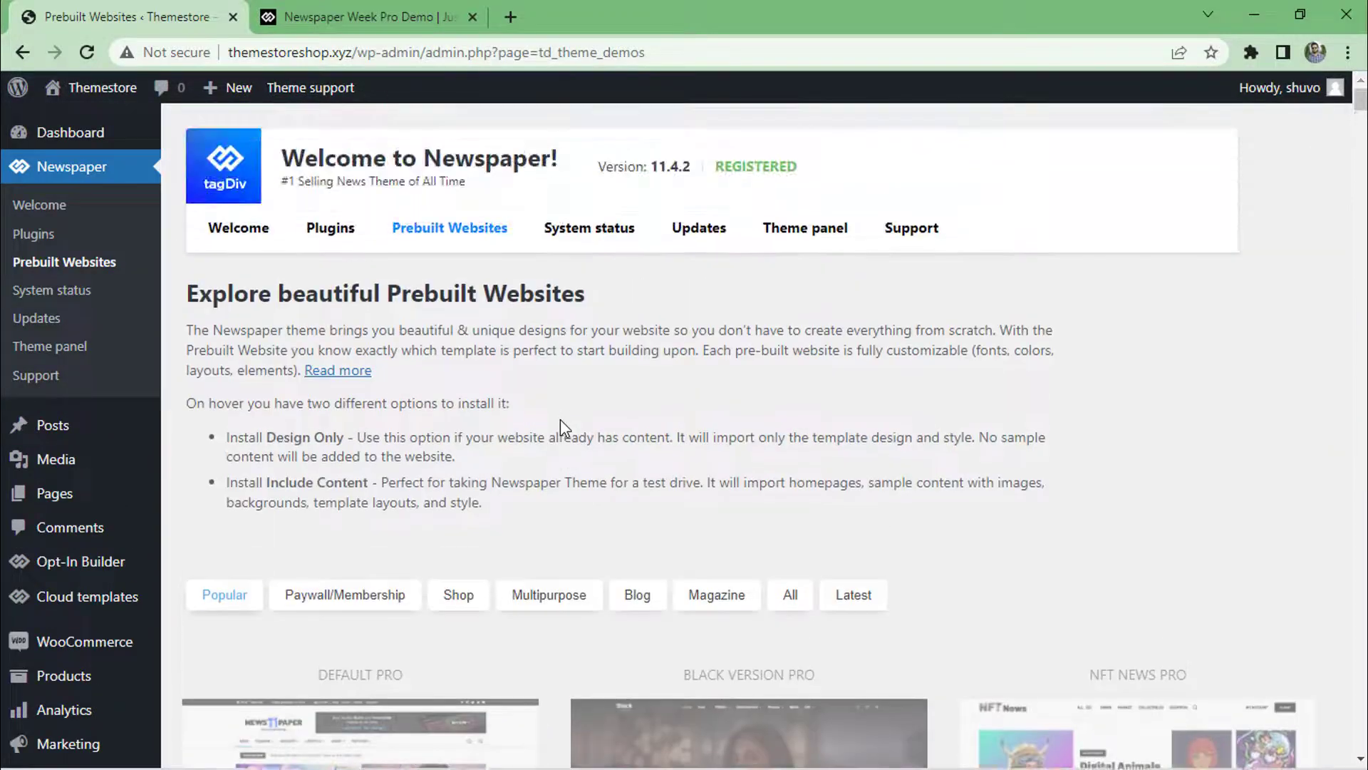
scroll(560, 420, down, 20)
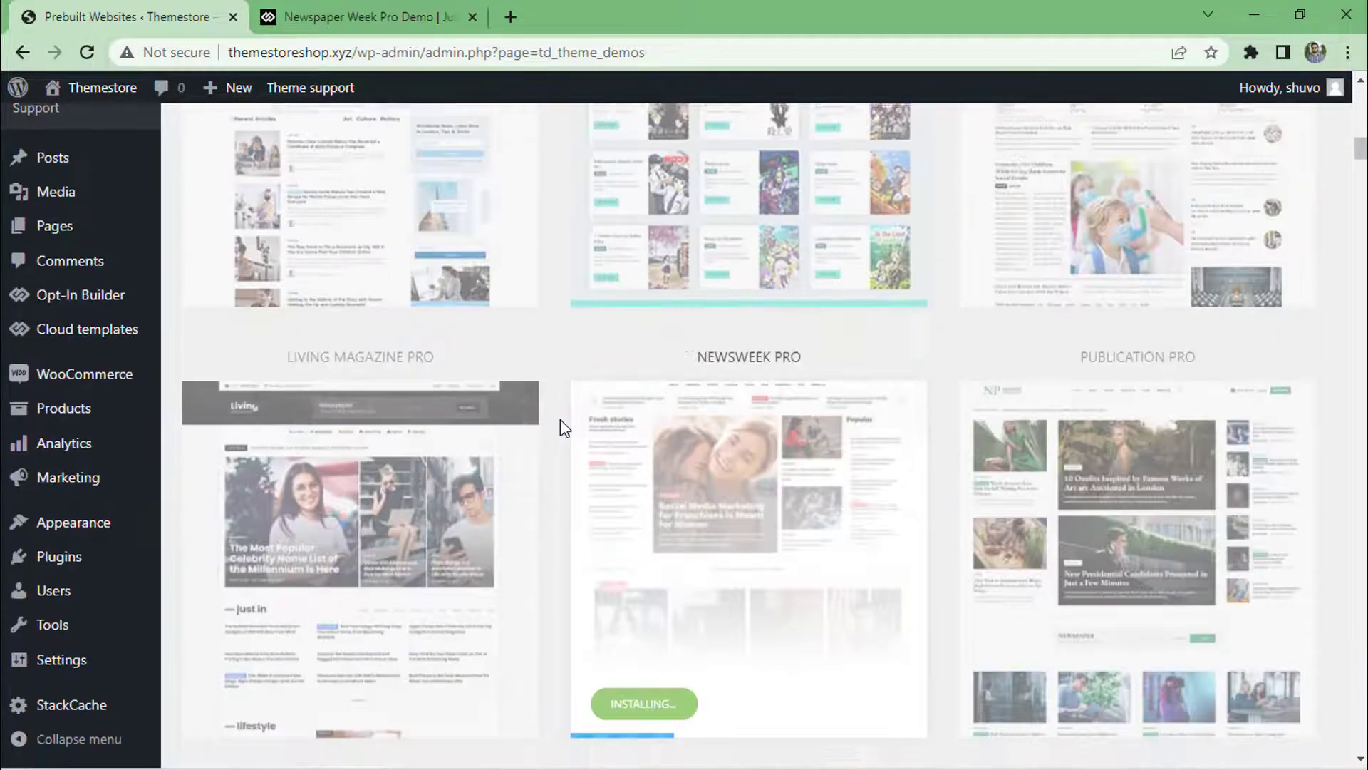
scroll(560, 426, up, 4)
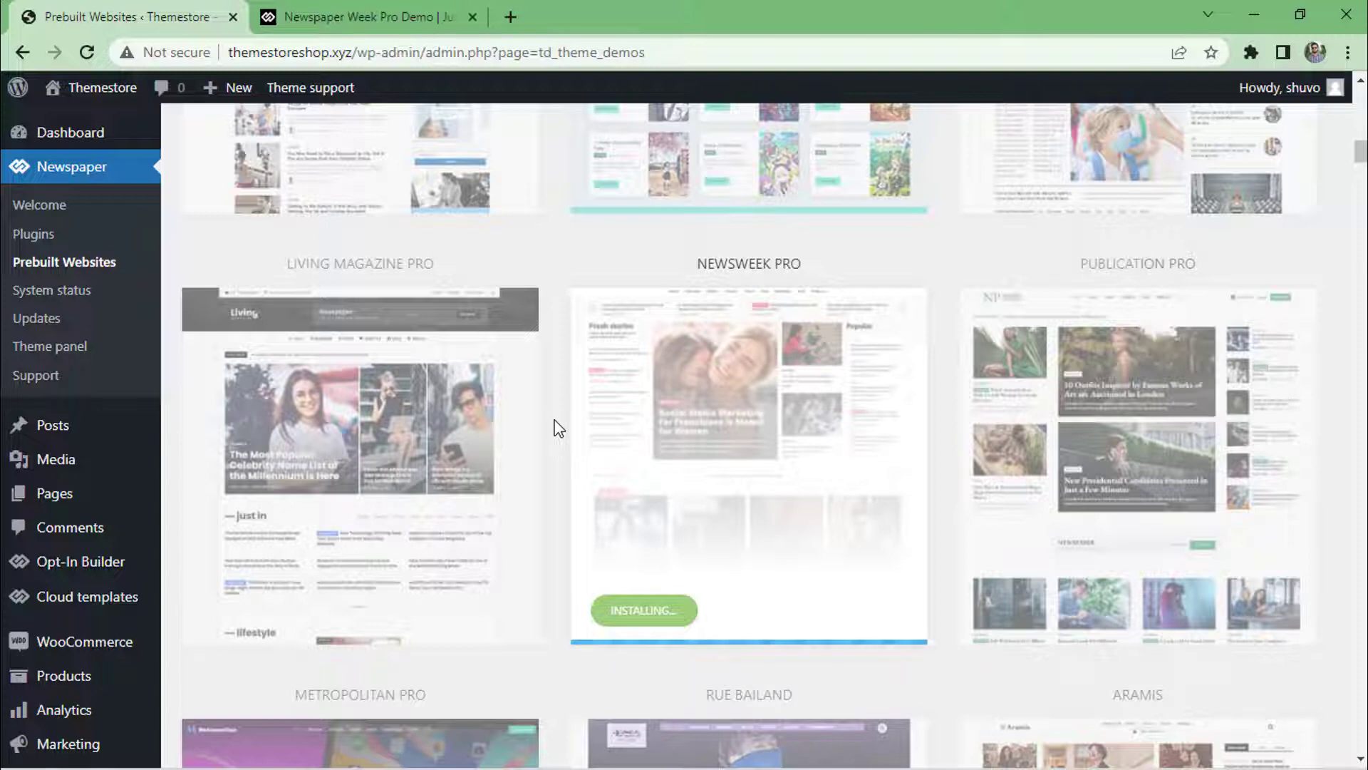
scroll(554, 435, up, 15)
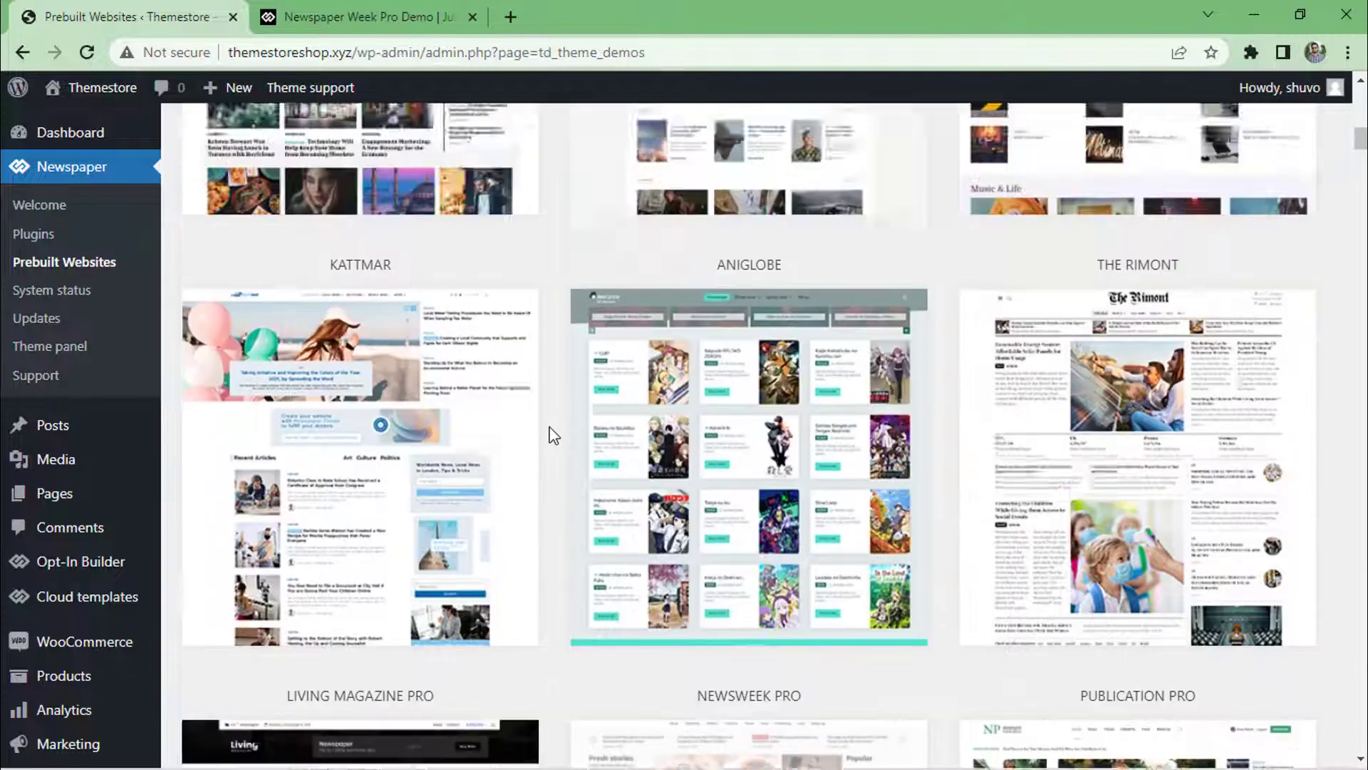
scroll(551, 427, down, 15)
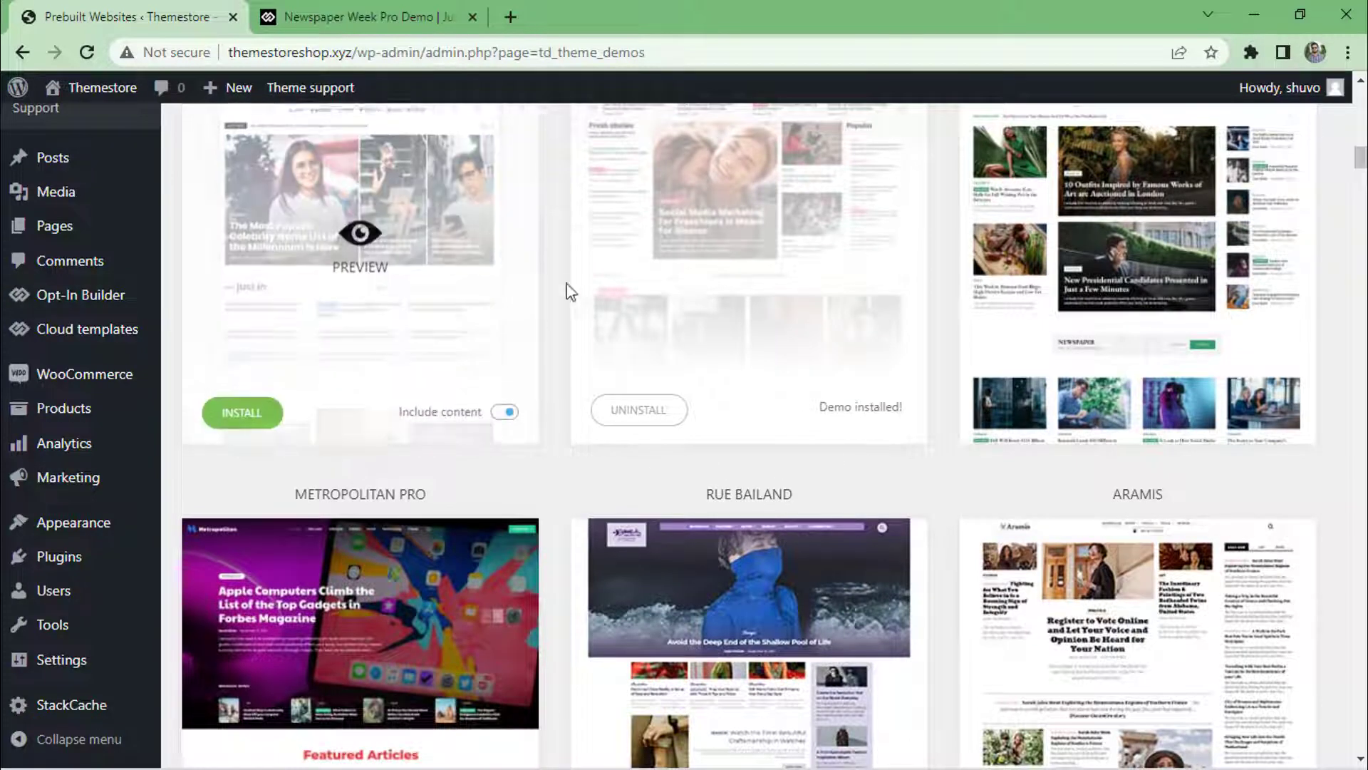
- Open the live Themestore site in a new browser tab and close the Newsweek PRO demo preview
scroll(556, 314, up, 7)
scroll(552, 328, up, 5)
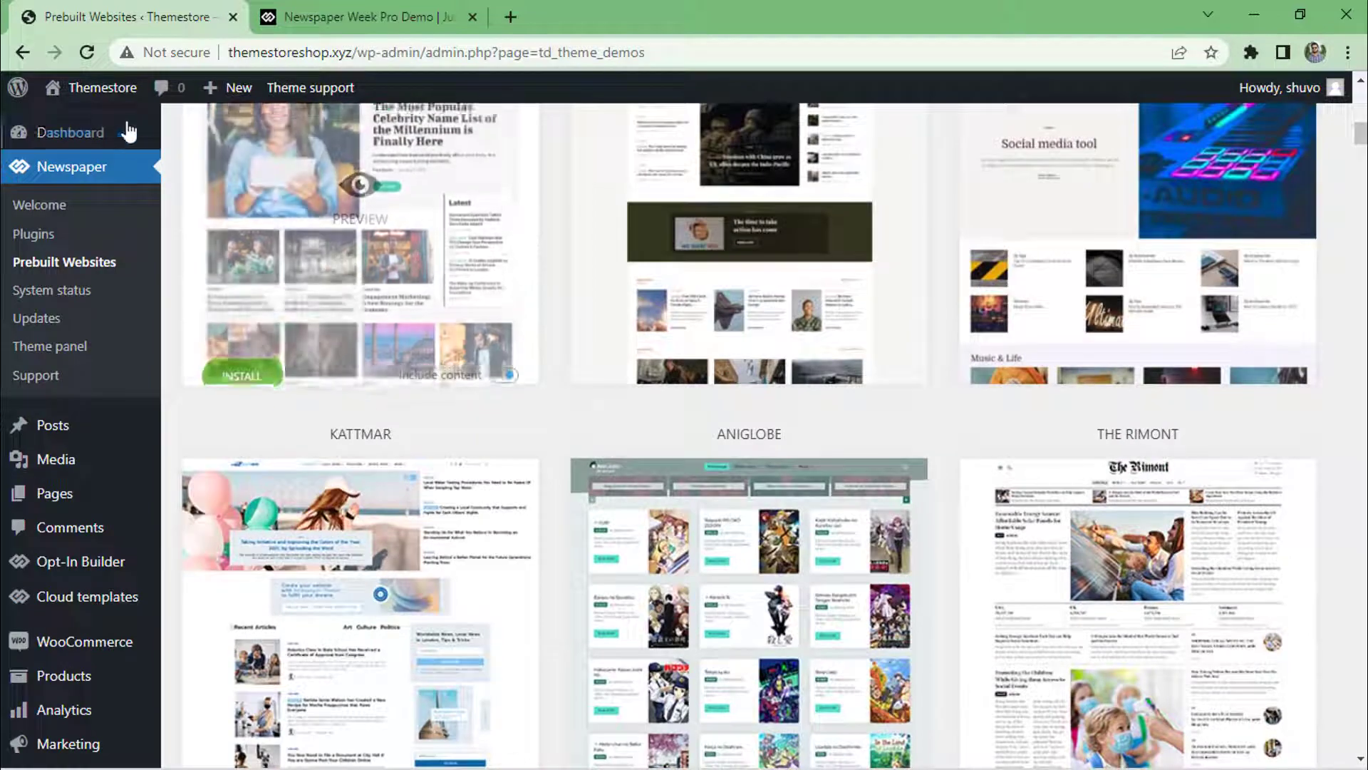
mouse_move(104, 100)
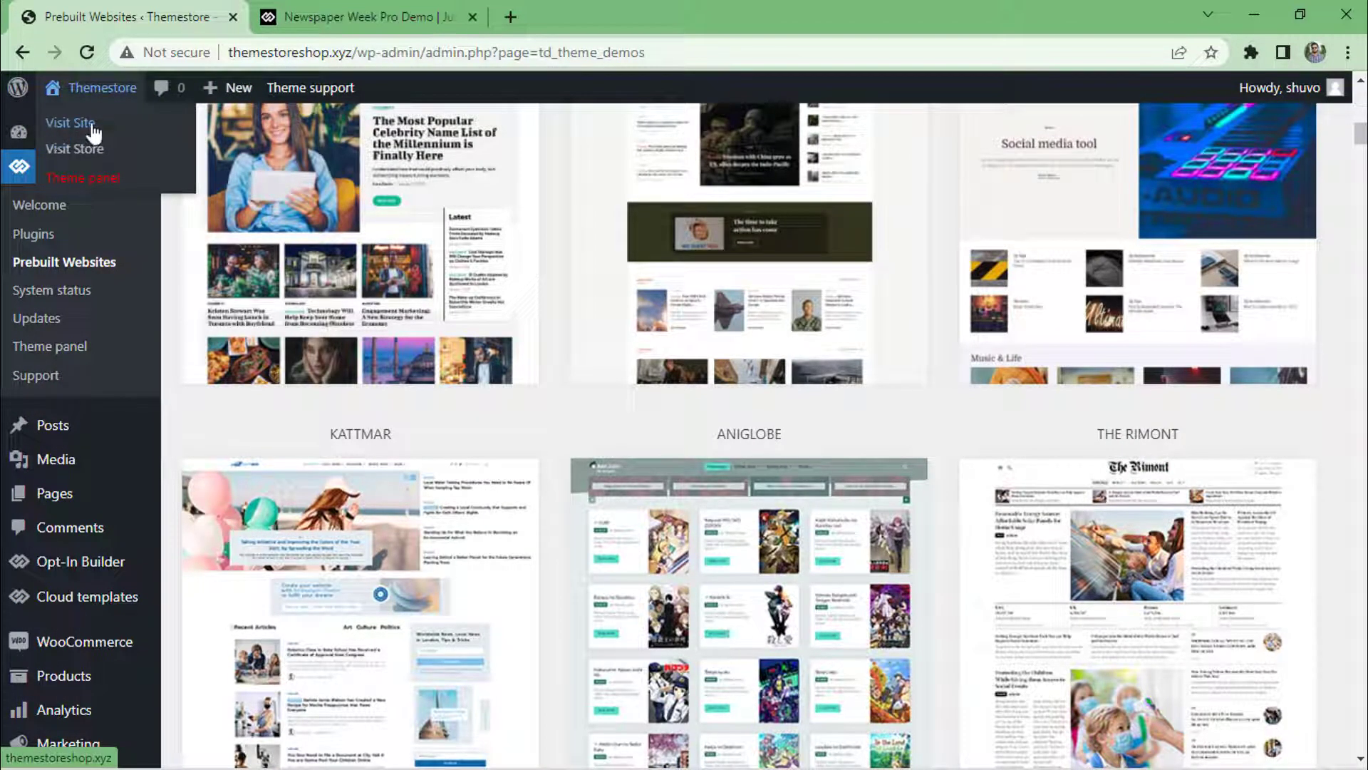
right_click(93, 127)
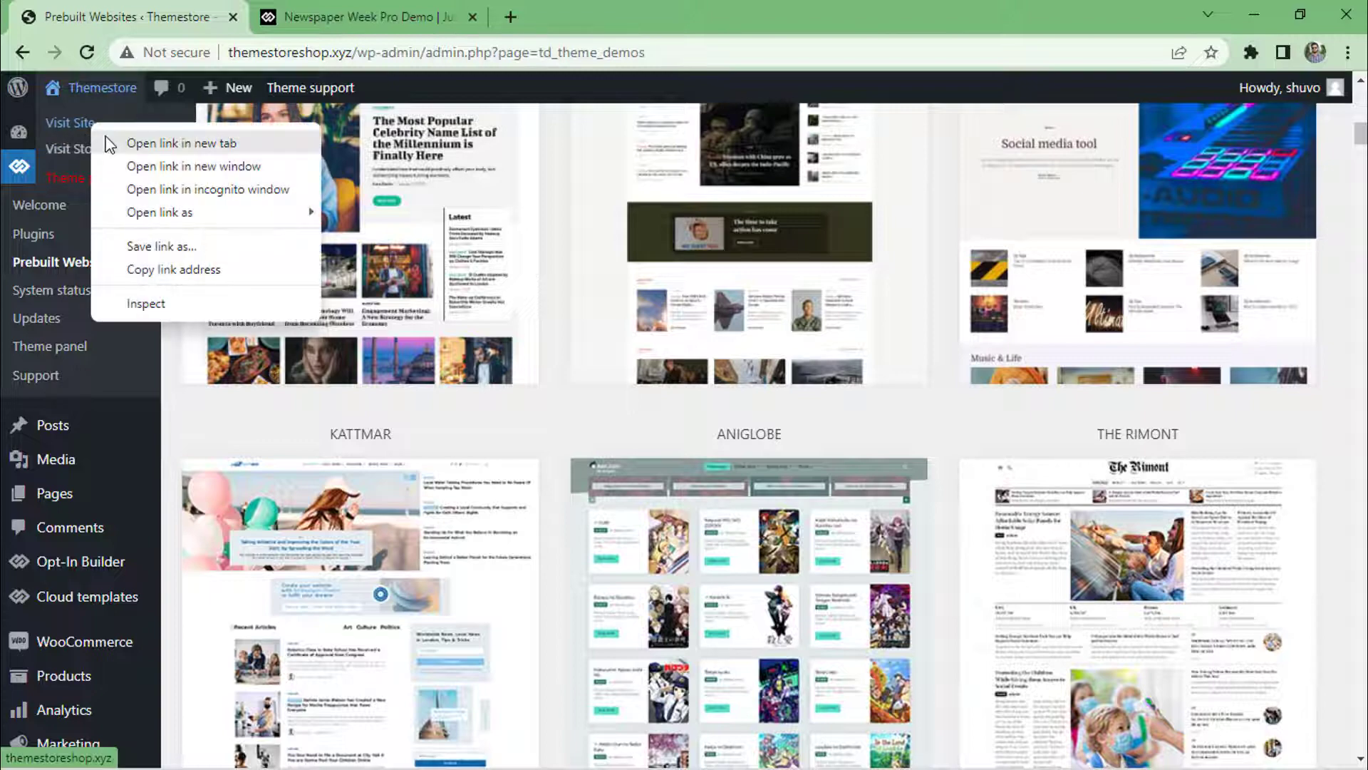
click(121, 141)
click(606, 20)
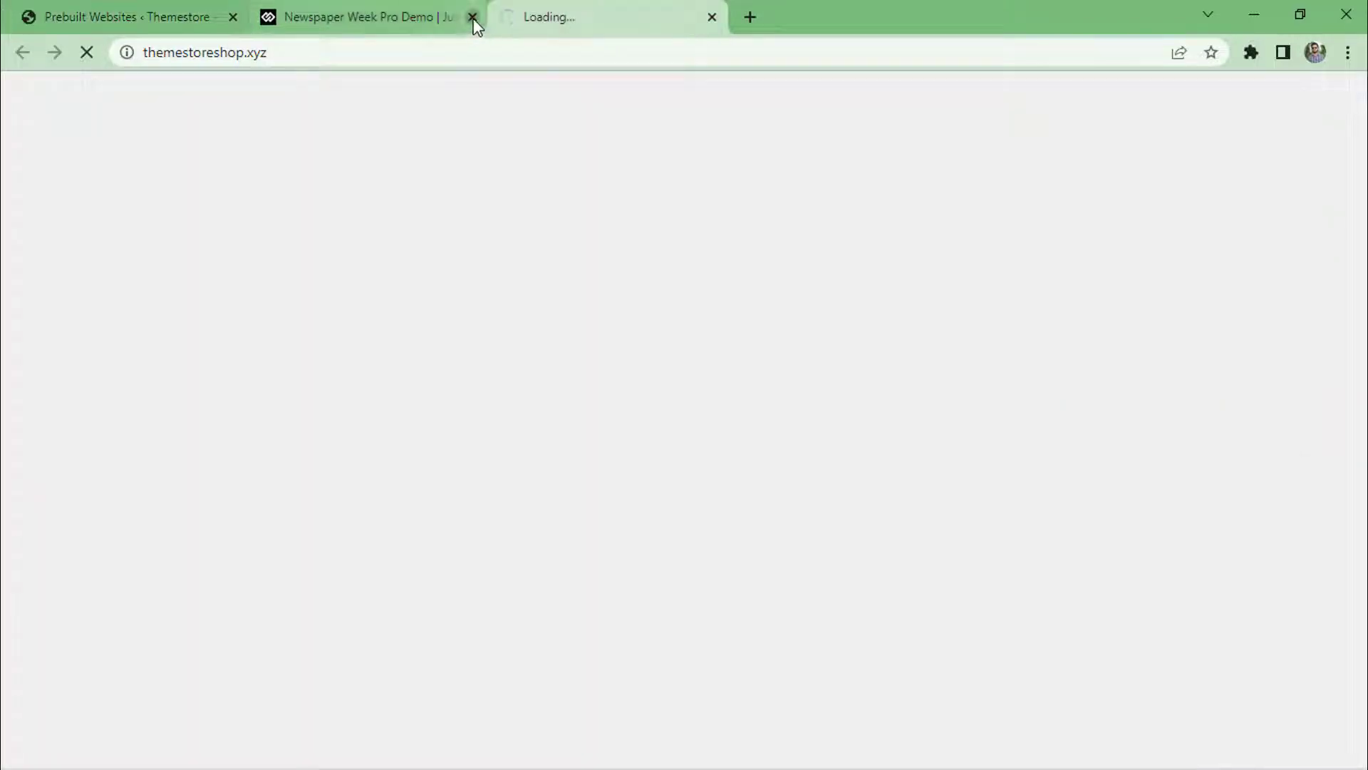
click(472, 17)
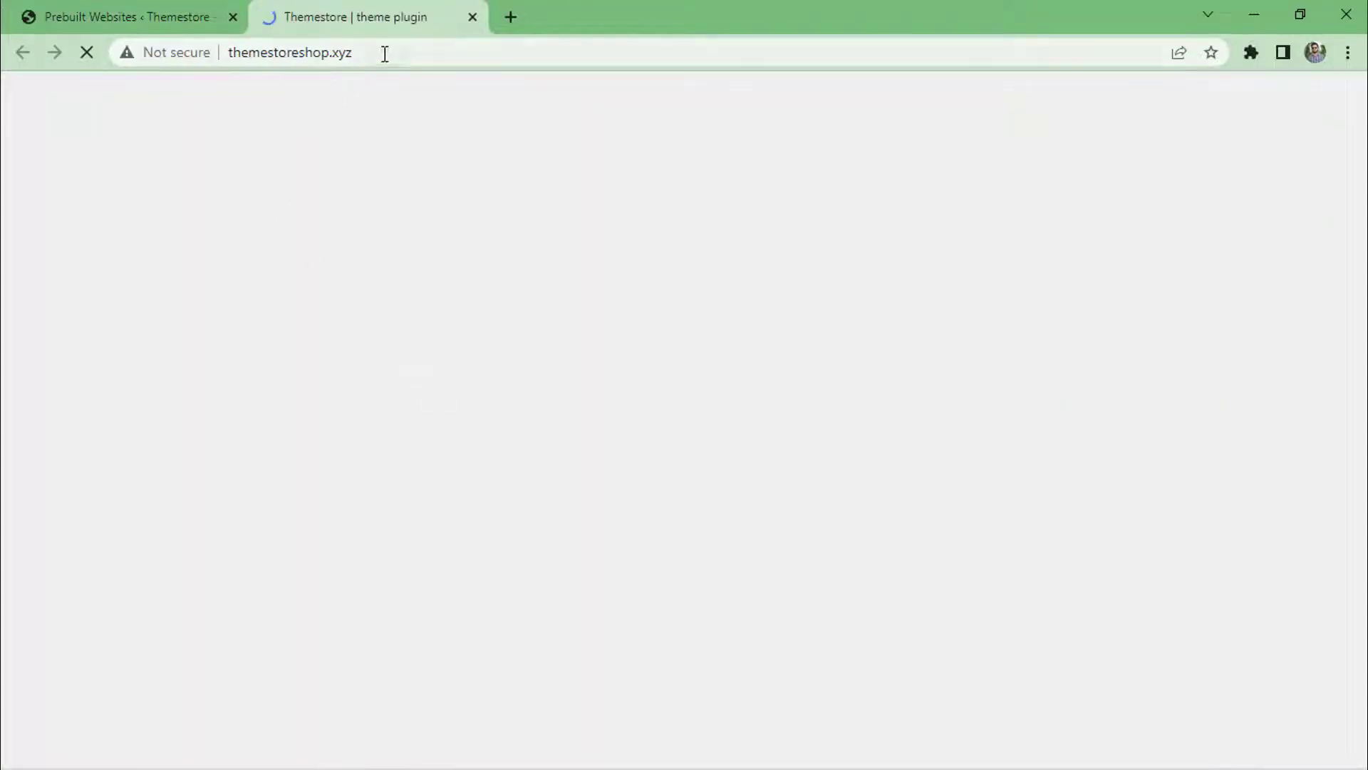
- Check the live site's address and look over its homepage with the imported Newsweek PRO design
click(413, 52)
click(470, 52)
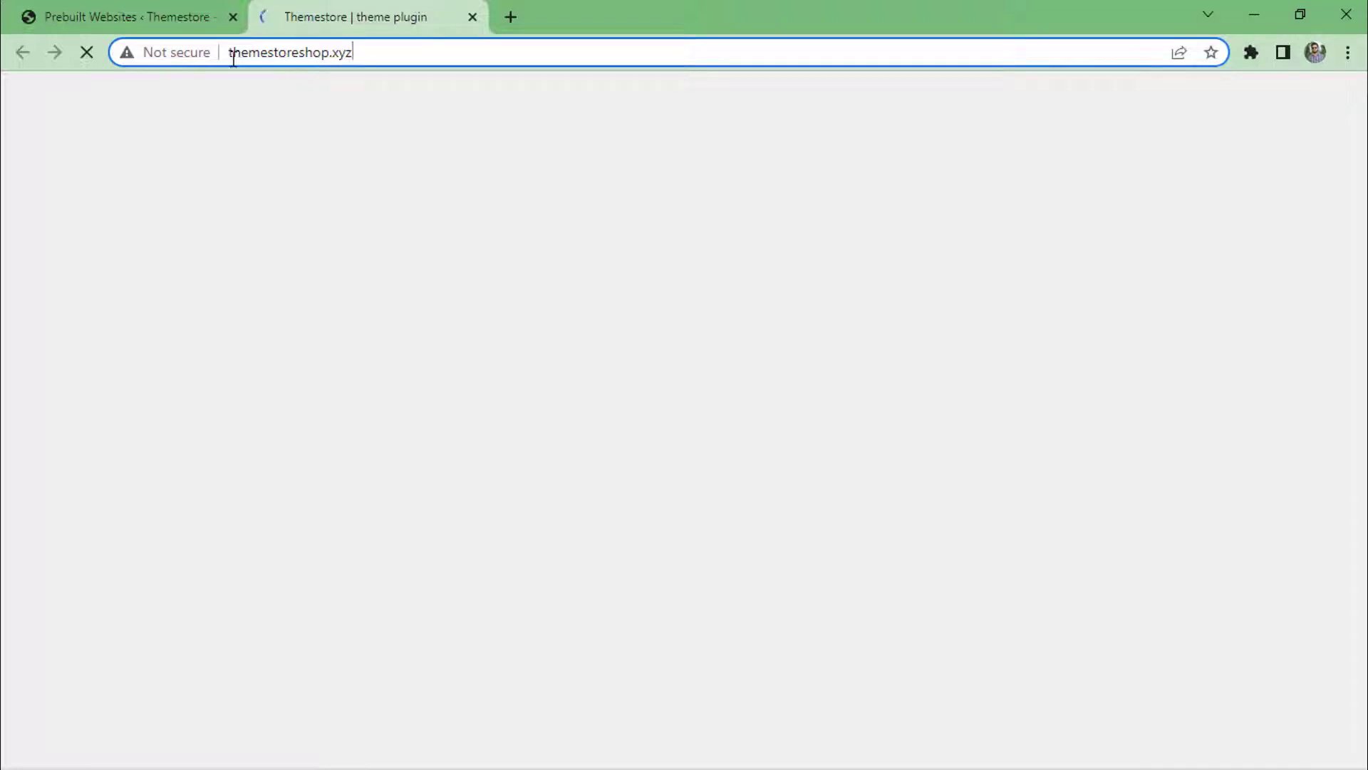
drag(233, 60, 382, 57)
click(386, 59)
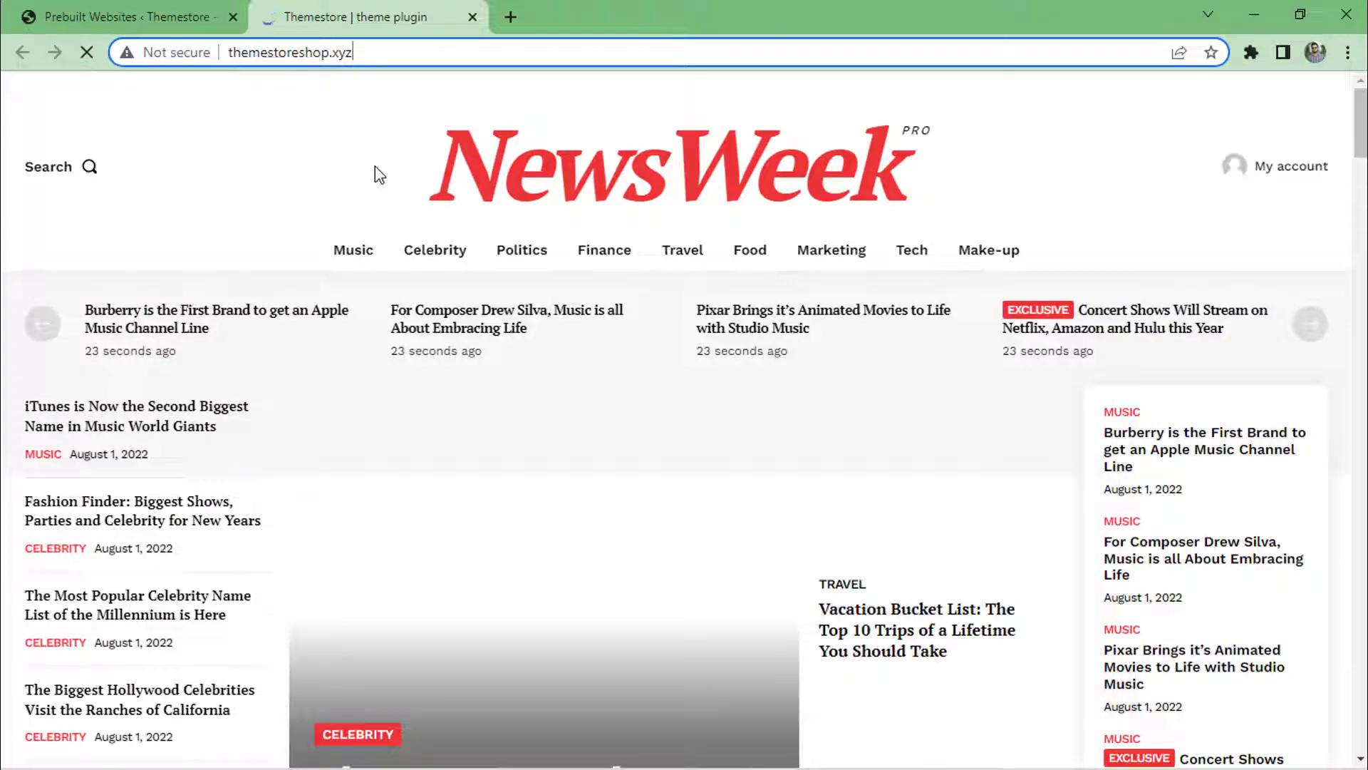
scroll(1140, 159, down, 14)
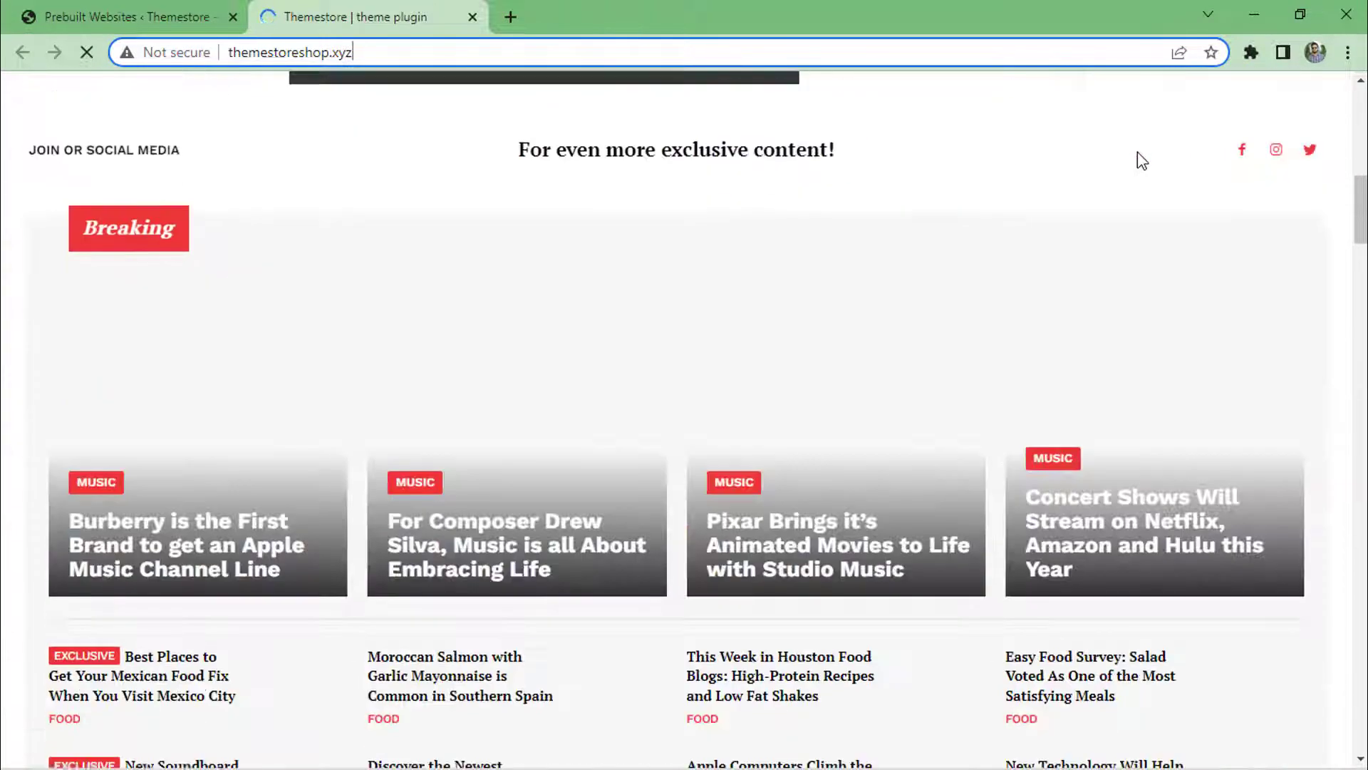
- Look through the live homepage's sections down to Recent posts and switch back to the prebuilt websites list
scroll(1074, 168, down, 15)
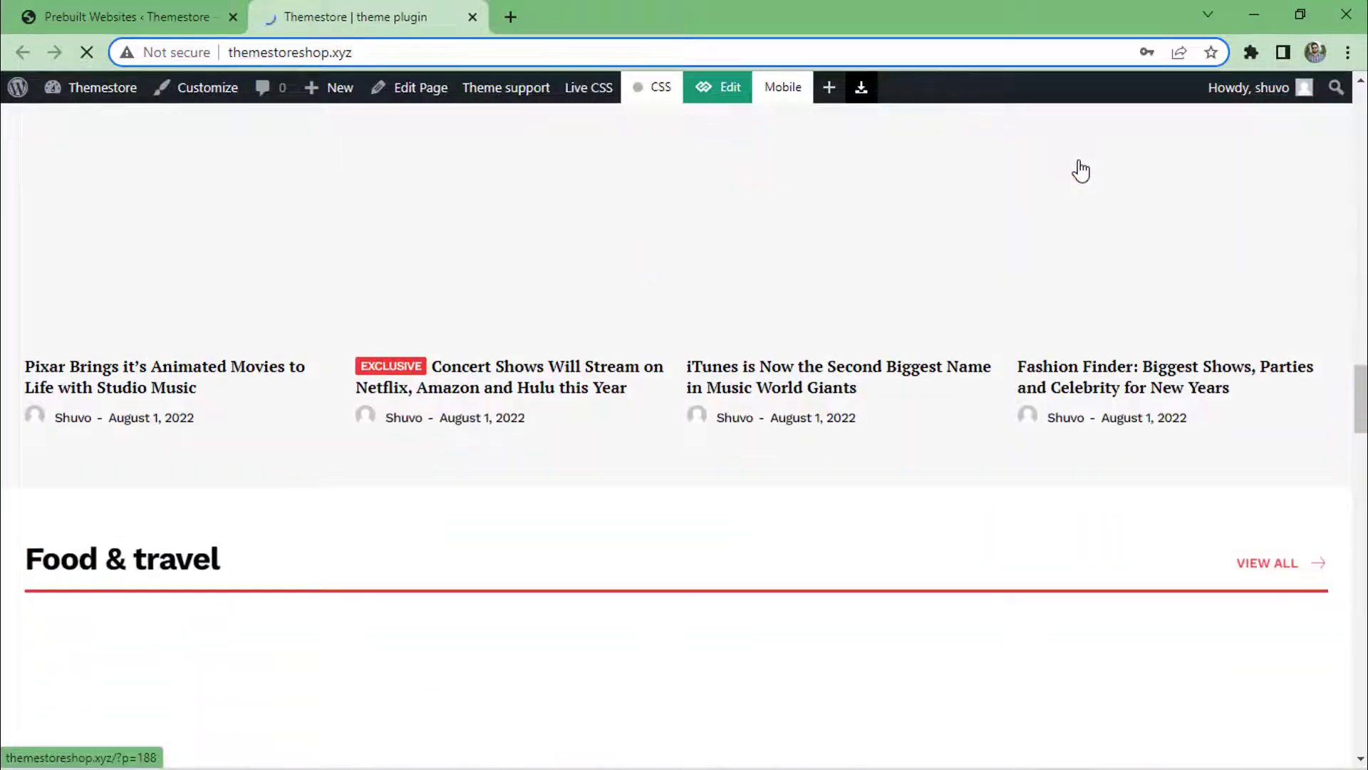
scroll(1081, 171, down, 20)
scroll(1081, 171, up, 5)
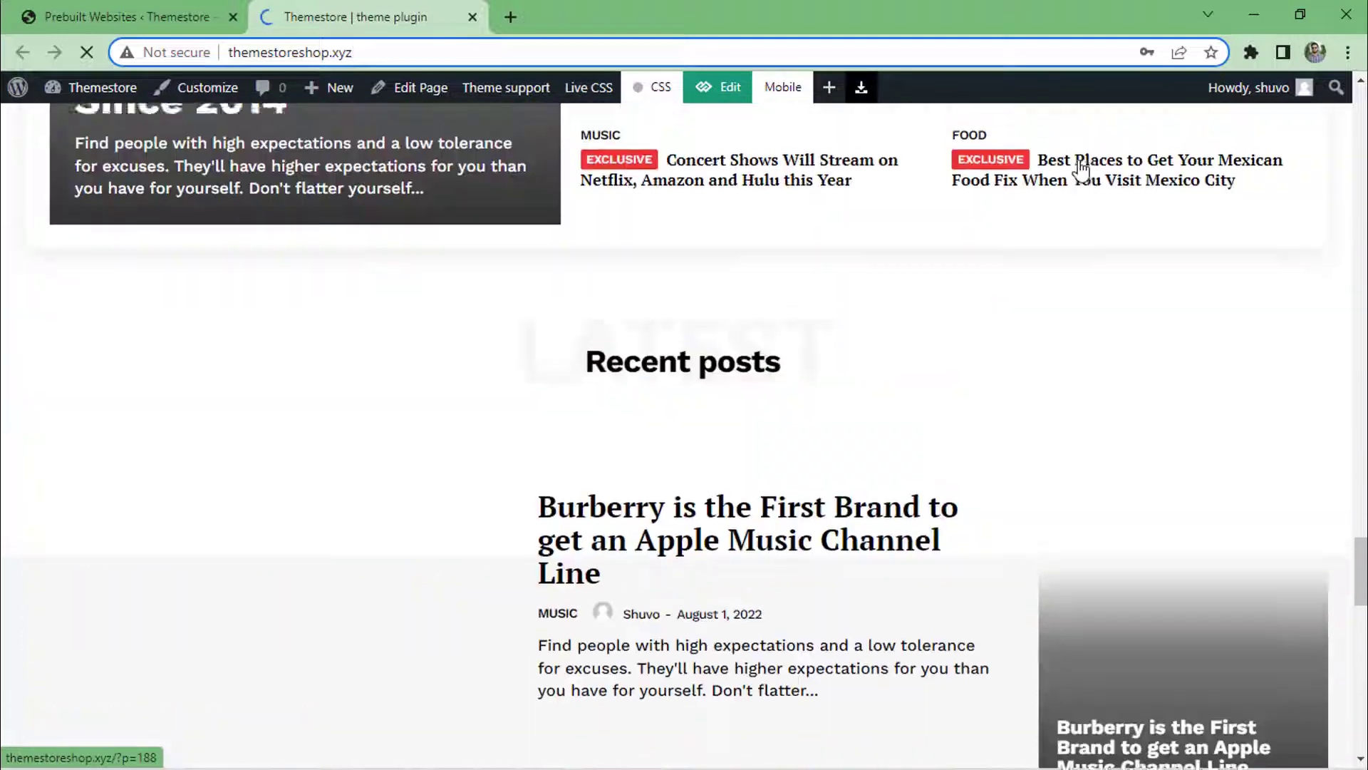
scroll(1081, 169, up, 15)
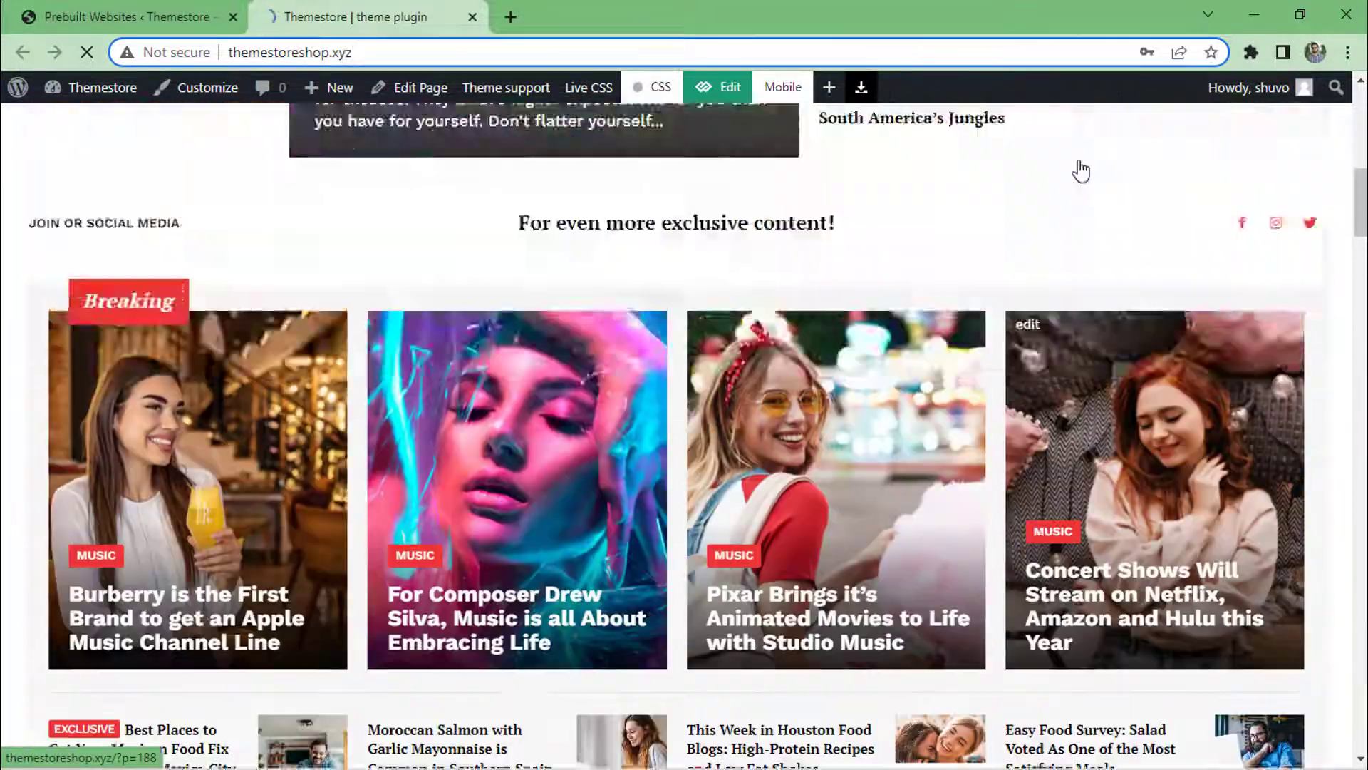
scroll(1081, 171, up, 10)
key(ctrl+shift+Tab)
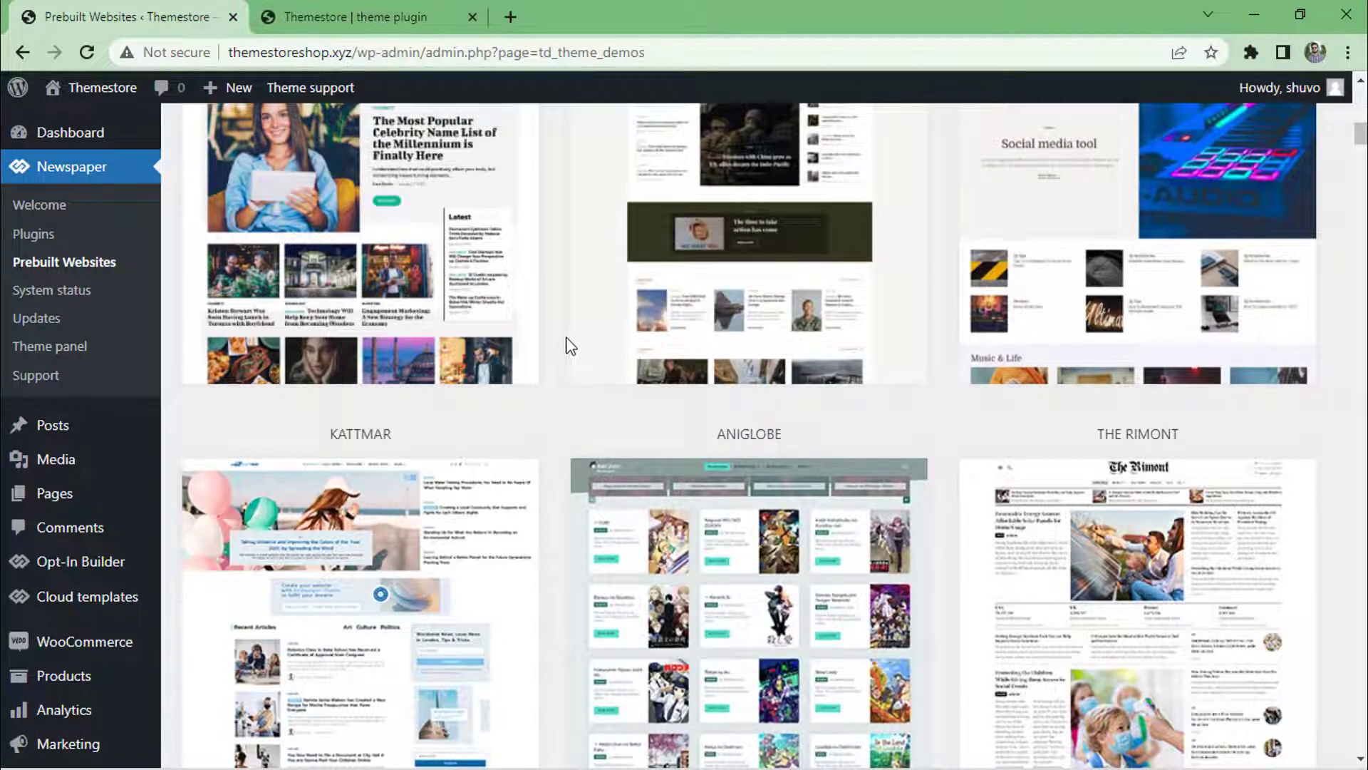
- Reopen the live site and check the homepage's header, category navigation and lead stories
click(342, 4)
scroll(317, 203, down, 15)
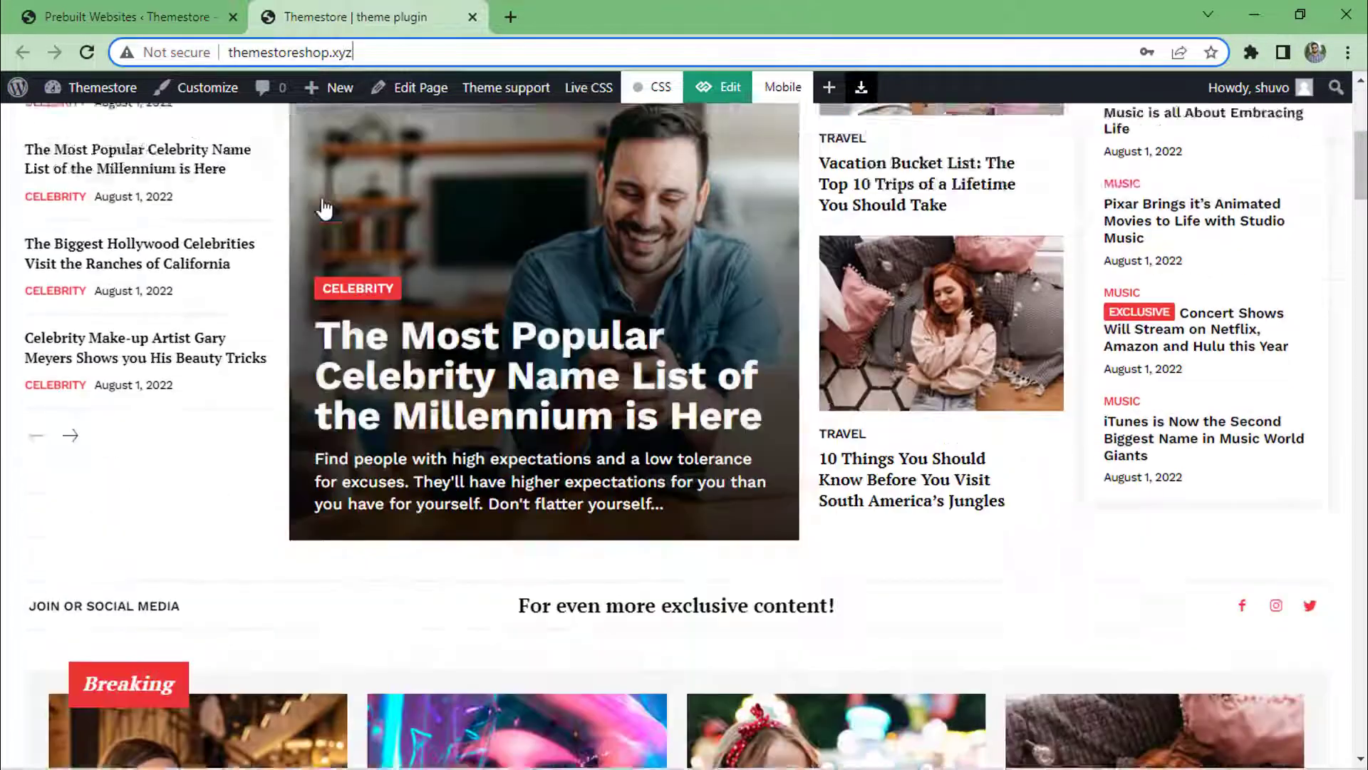
scroll(324, 209, up, 5)
scroll(324, 209, up, 5)
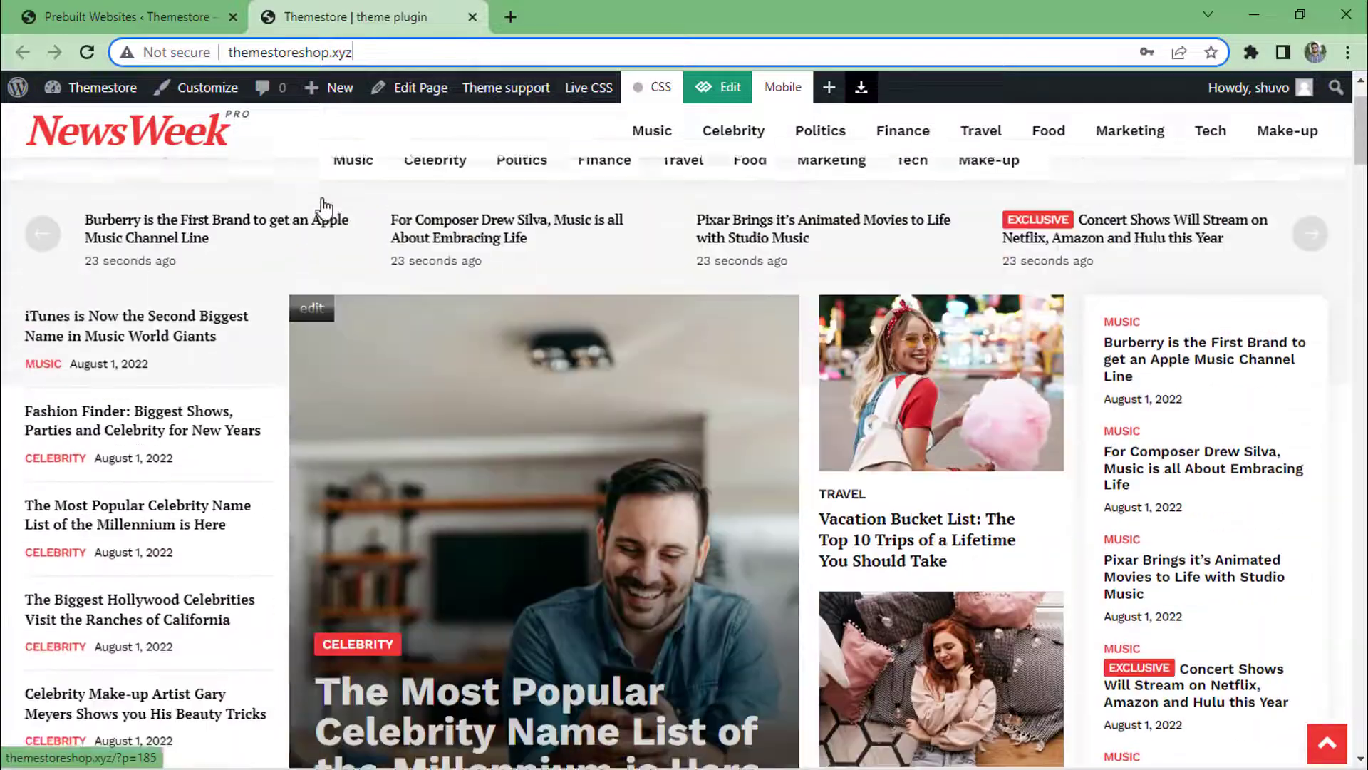
mouse_move(831, 249)
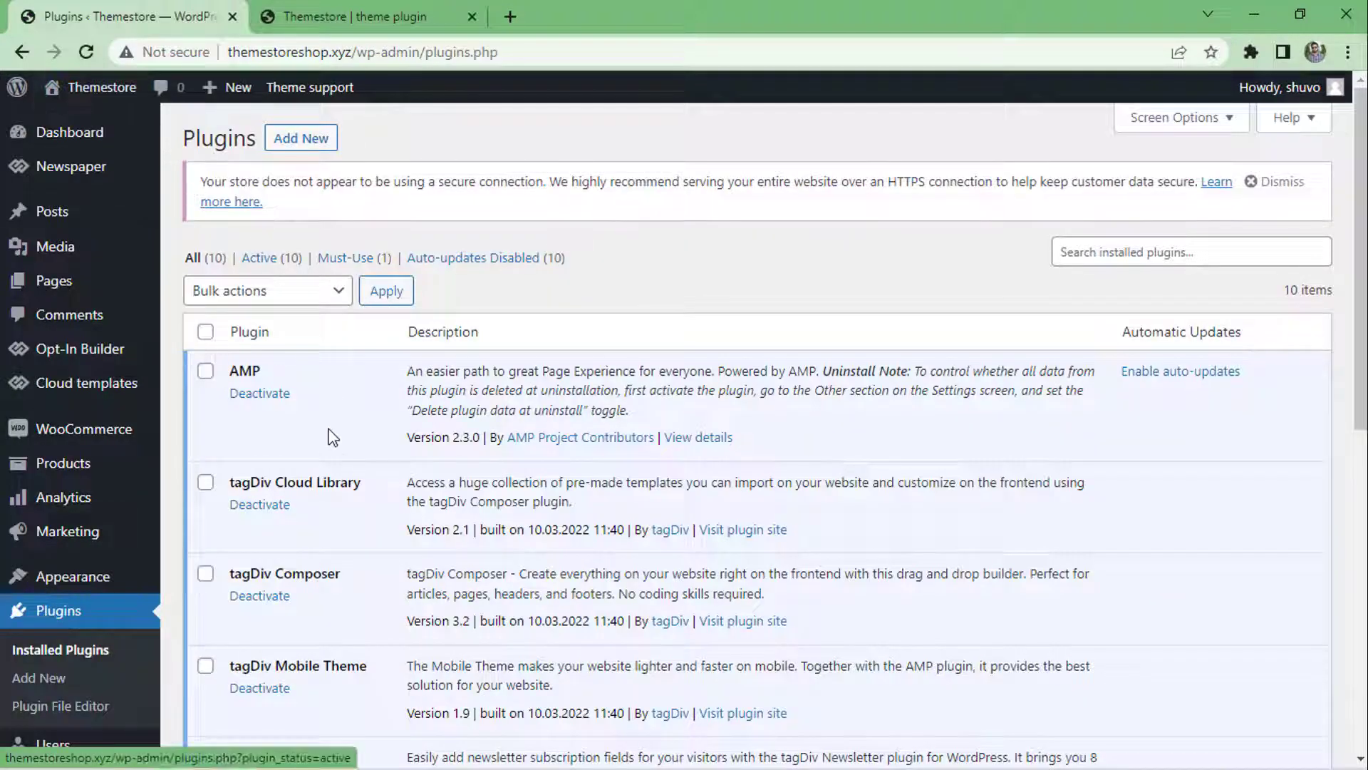
- Review the installed plugins list in the WordPress admin, from AMP through the tagDiv plugins to WooCommerce
scroll(342, 436, down, 4)
scroll(342, 436, down, 3)
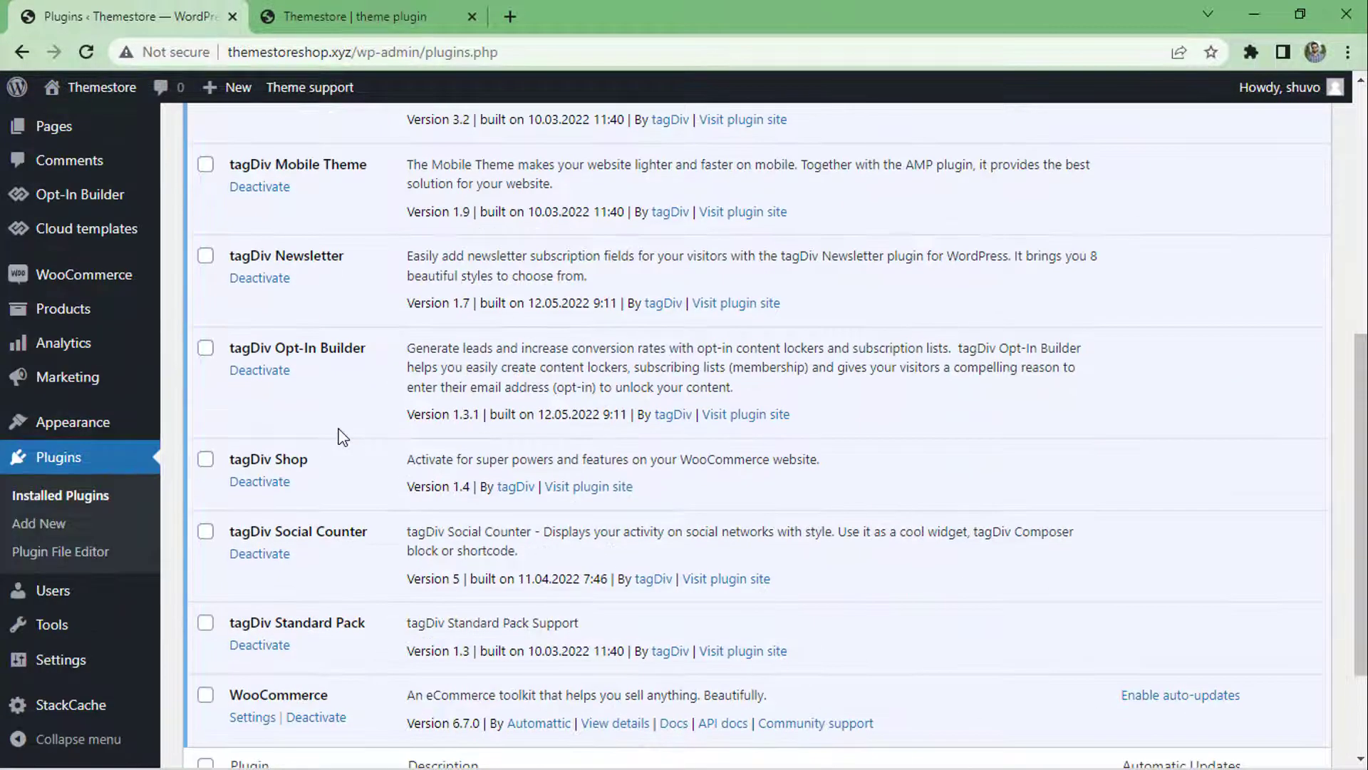
scroll(342, 436, up, 8)
- View the live homepage's navigation and top stories once more and return to the installed plugins list
click(315, 14)
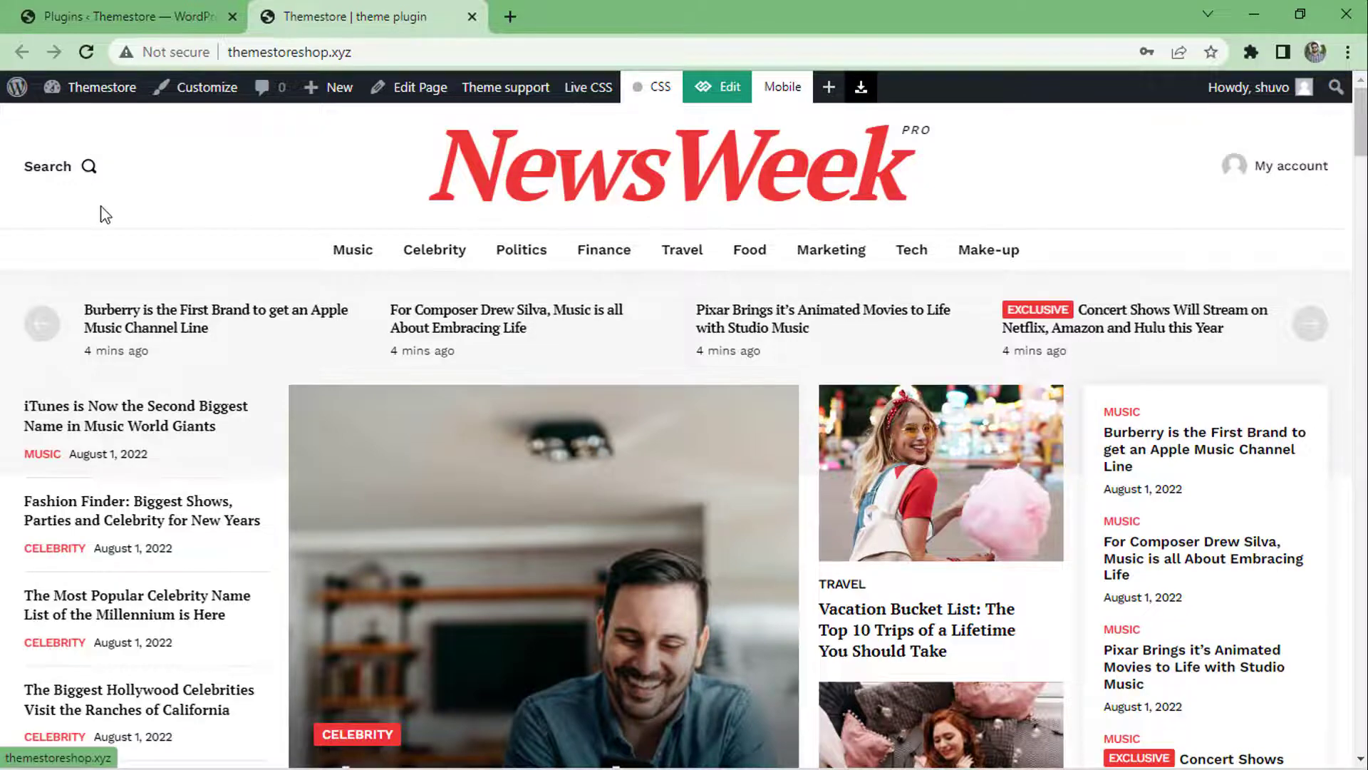
scroll(100, 211, down, 1)
mouse_move(746, 162)
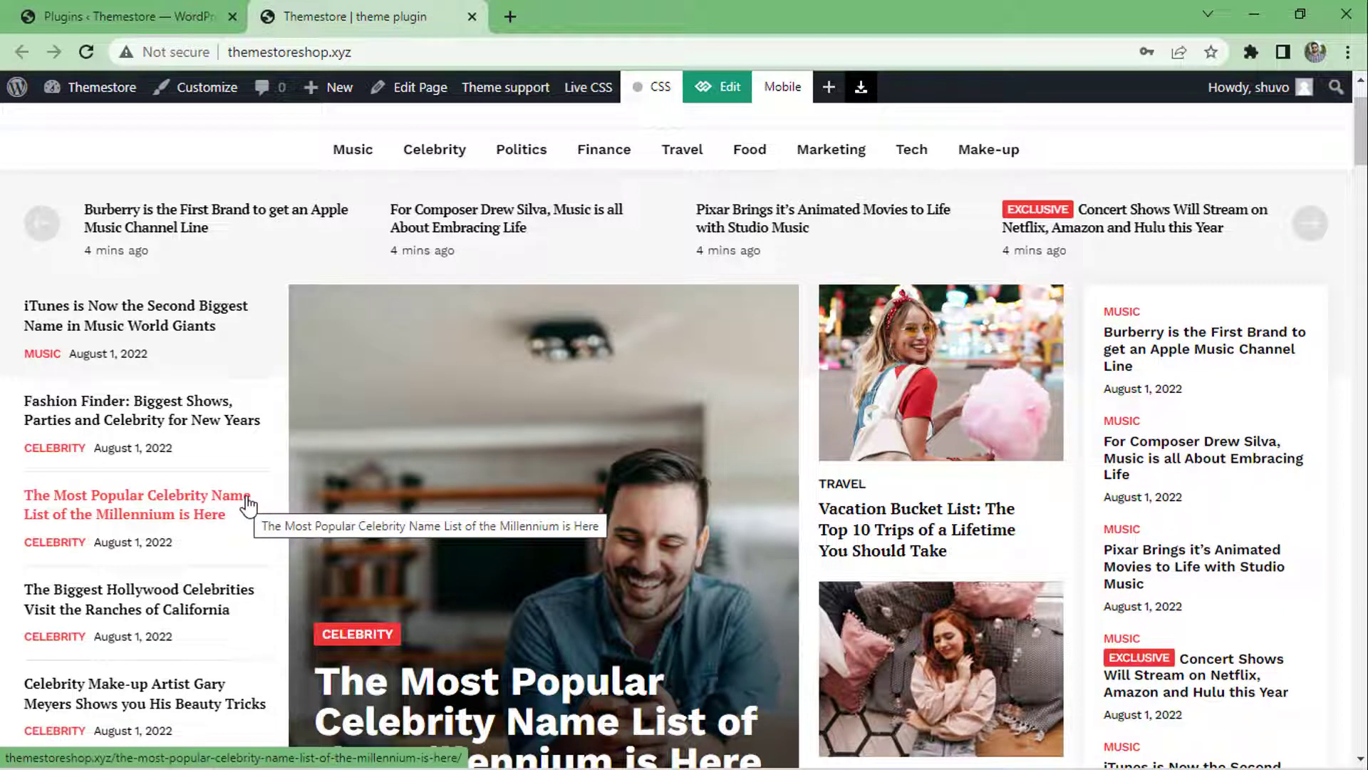
click(116, 6)
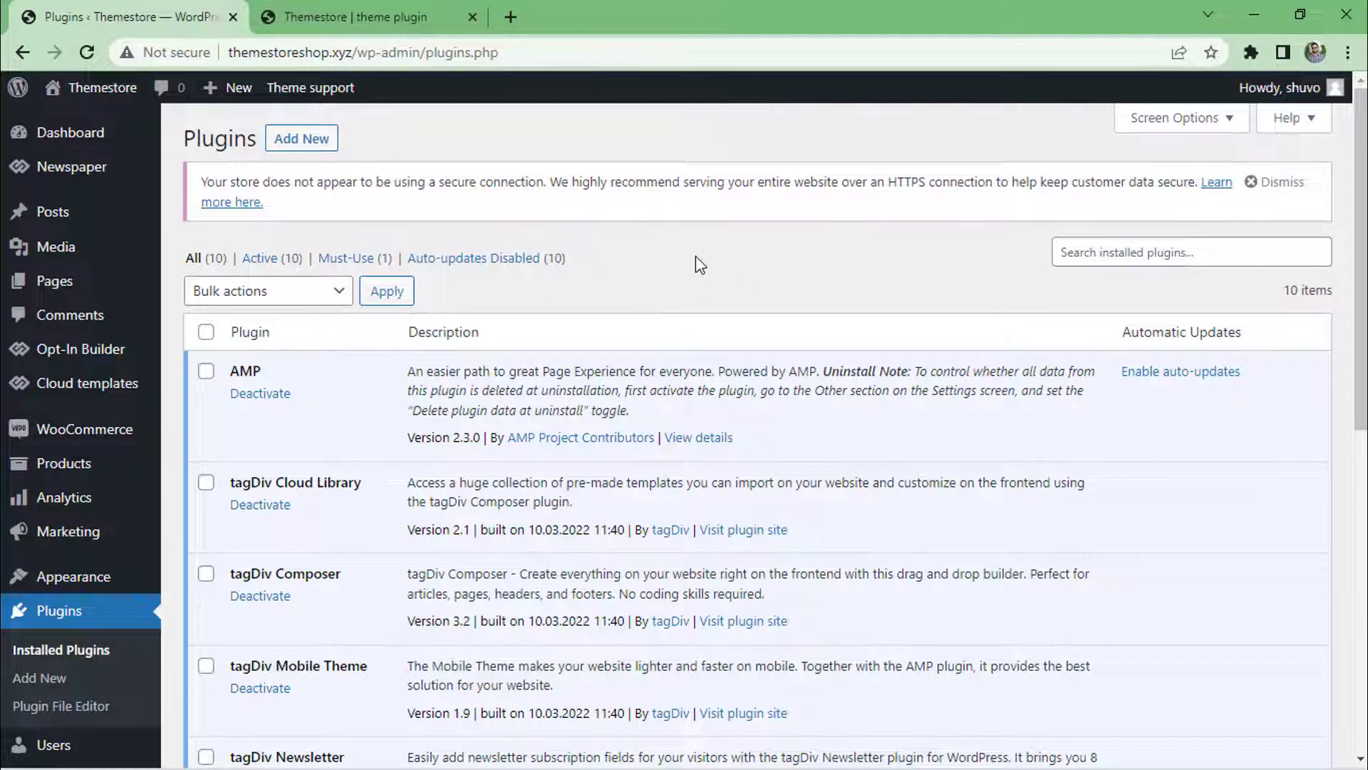